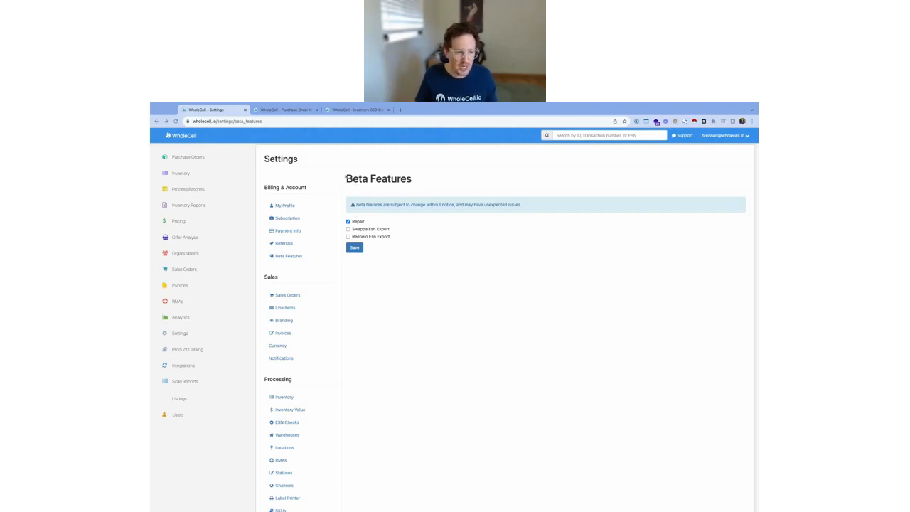
drag(346, 179, 456, 237)
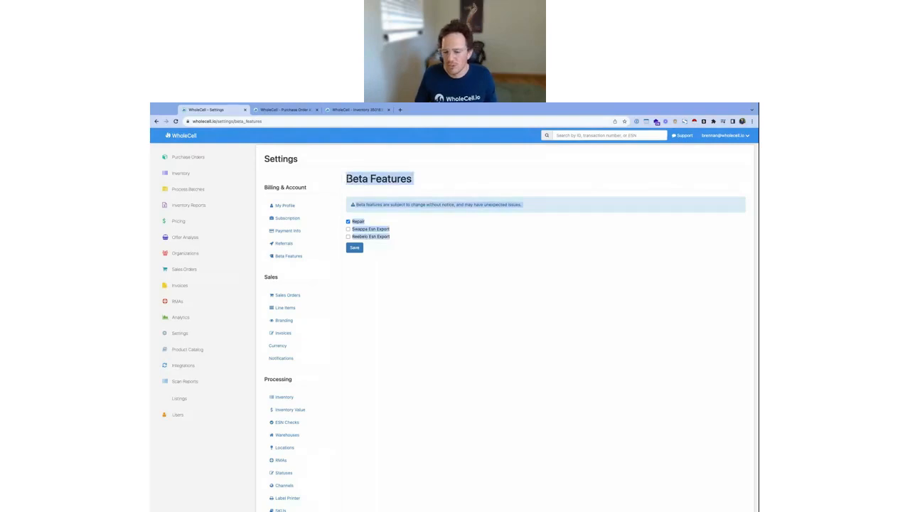
click(457, 236)
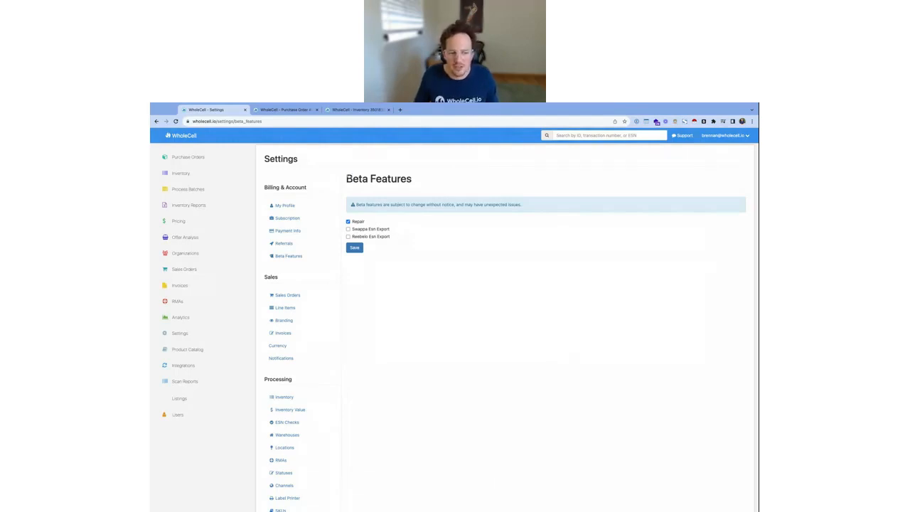
drag(346, 178, 391, 238)
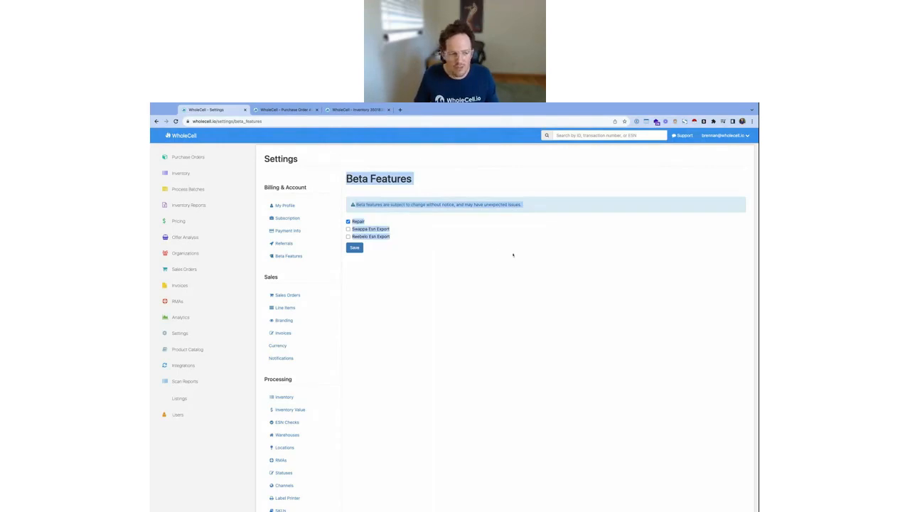
click(492, 254)
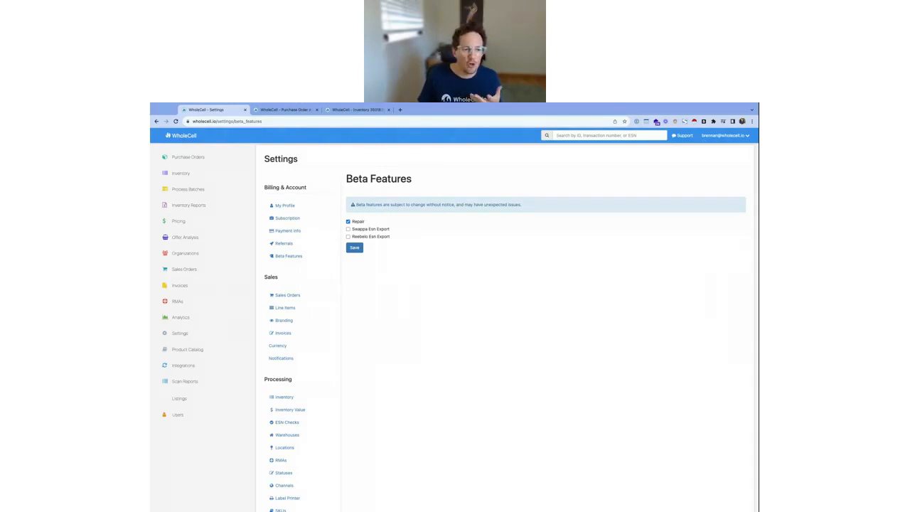
Open the Apple iPhone 13 128GB inventory item and examine its Repair History section
click(371, 110)
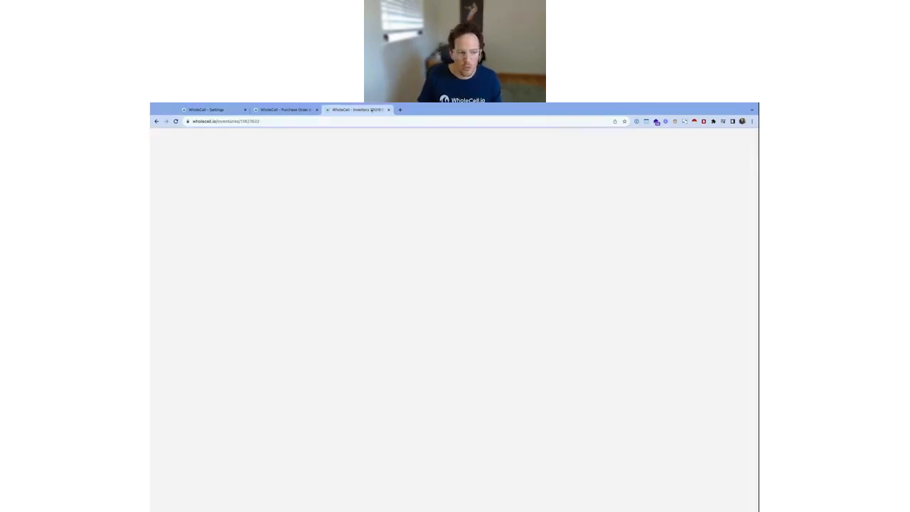
scroll(451, 457, down, 1)
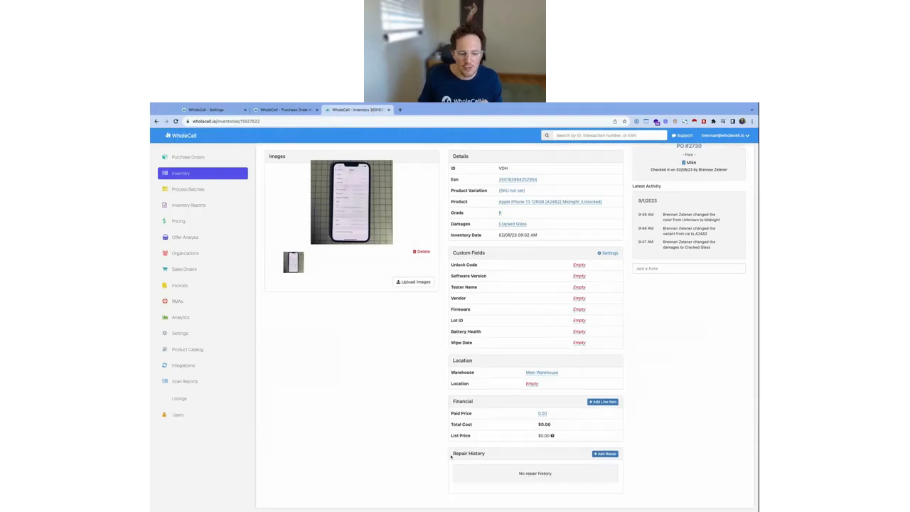
triple_click(451, 457)
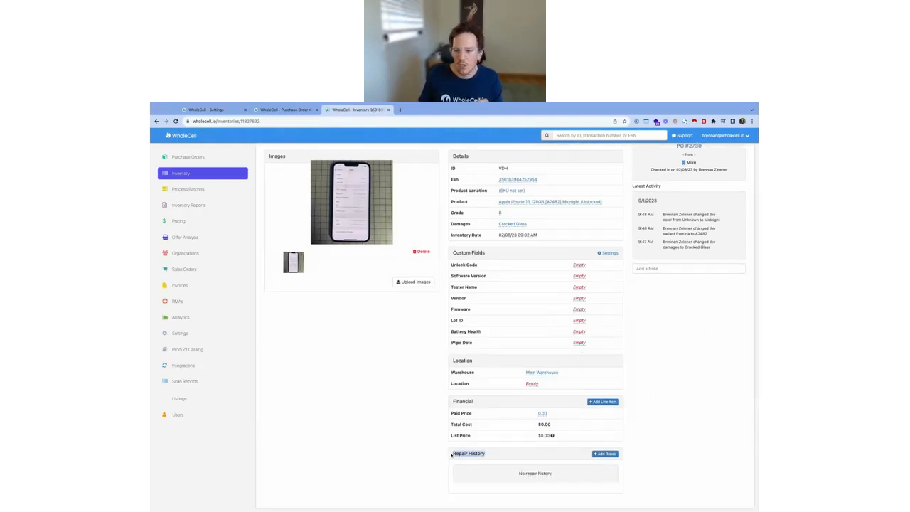
drag(451, 457, 601, 488)
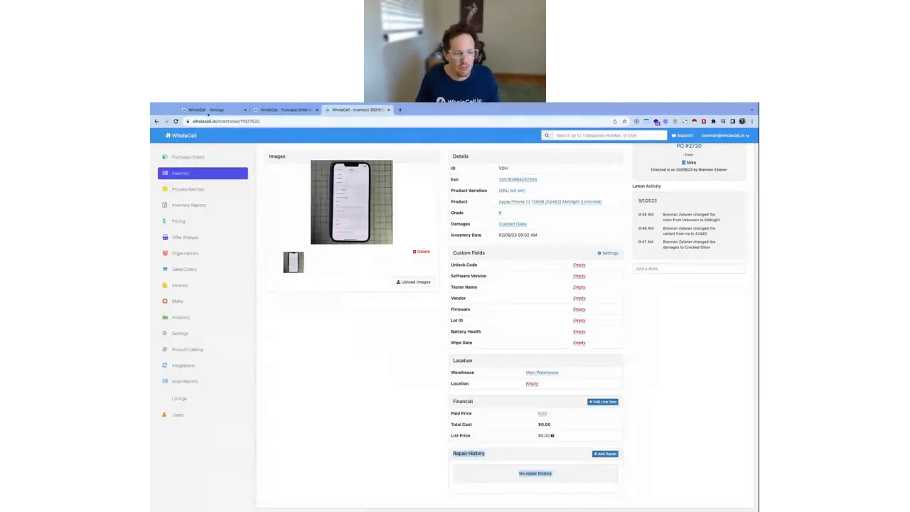
Turn off the Repair beta feature, save the settings, and return to the iPhone 13 inventory item
click(208, 110)
click(349, 222)
click(354, 248)
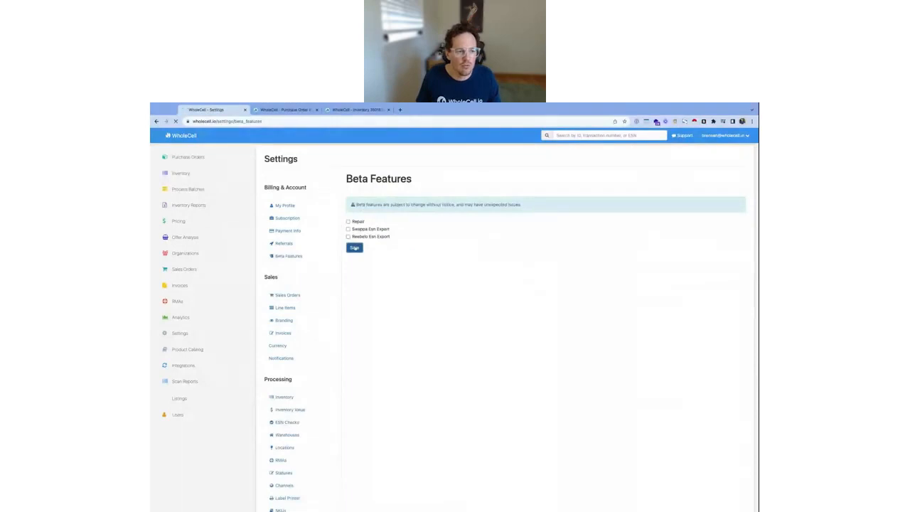
click(357, 110)
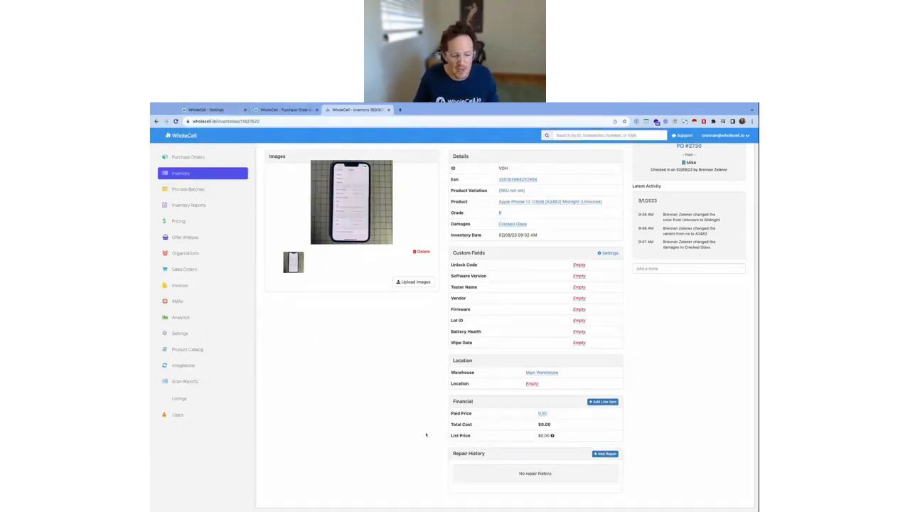
Turn the Repair beta feature back on in the settings and save
click(225, 110)
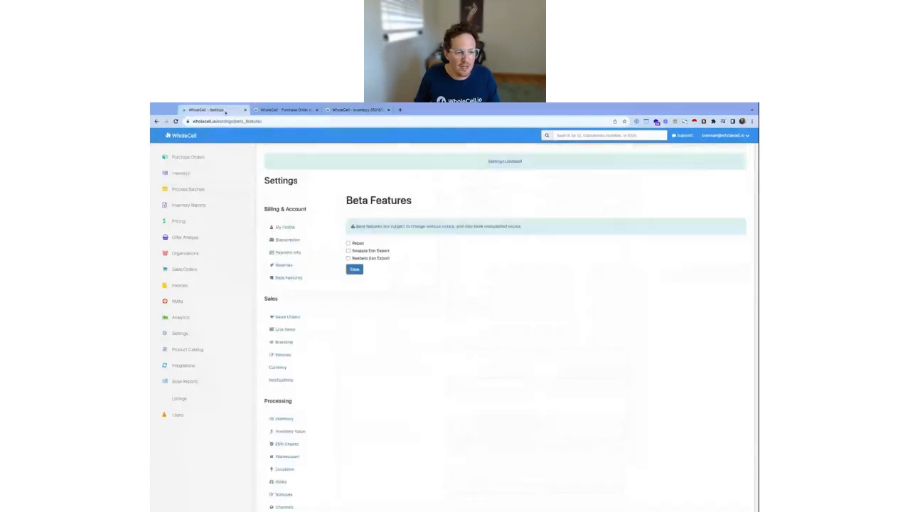
click(360, 246)
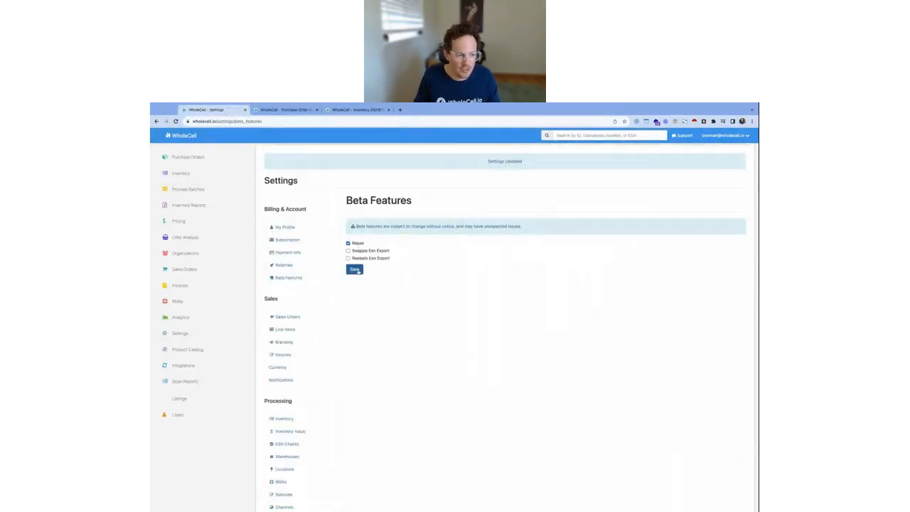
click(358, 271)
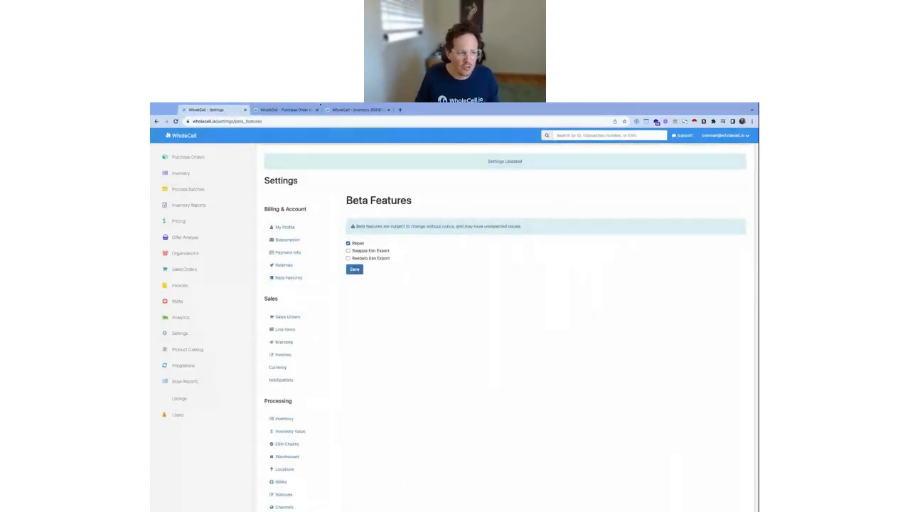
Go back to the iPhone 13 inventory item and review its Repair History and device details
click(373, 111)
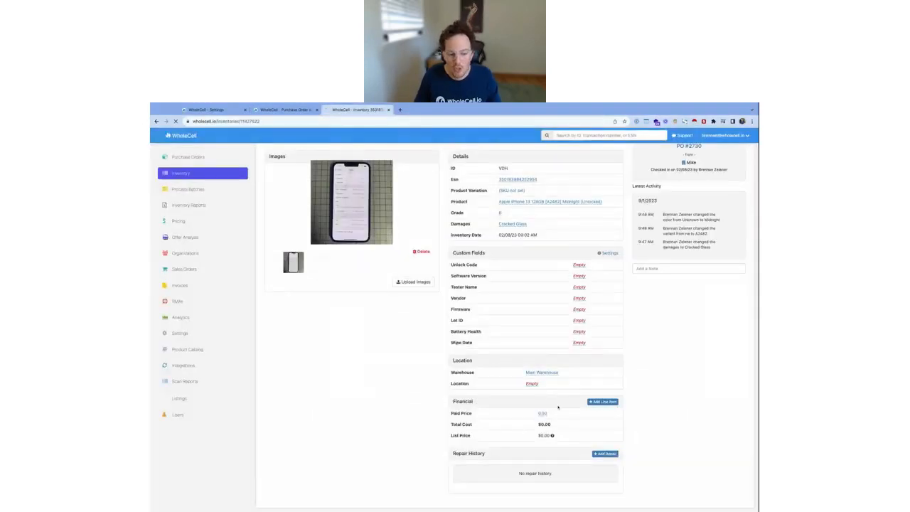
triple_click(455, 454)
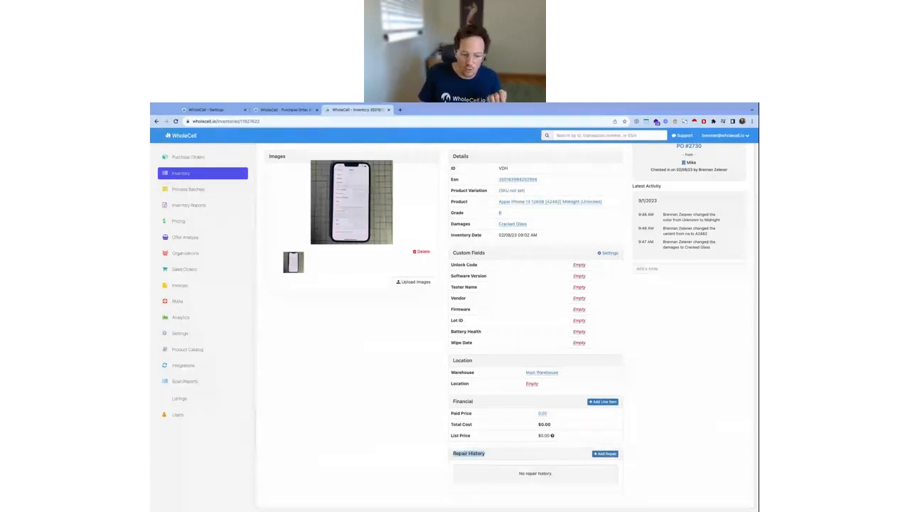
drag(455, 453, 552, 473)
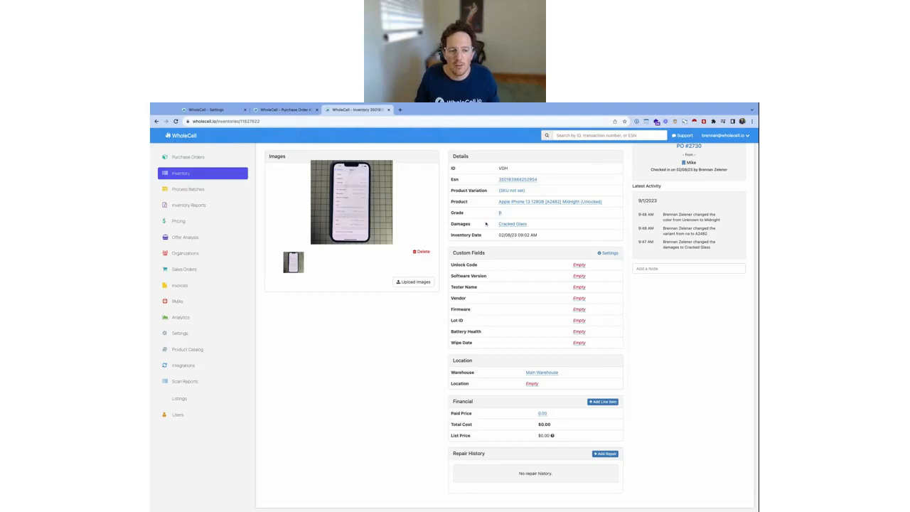
scroll(506, 227, up, 1)
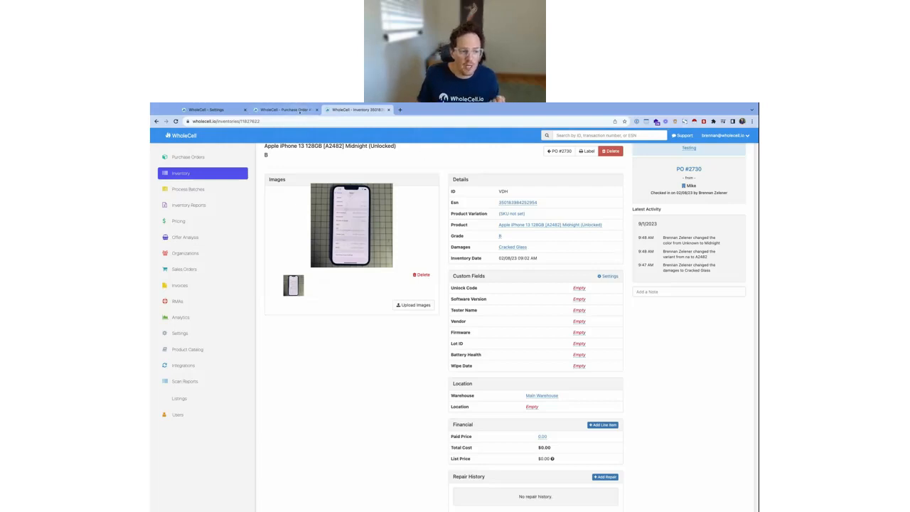
Show purchase order 2753 from Parts Vendor in grouped view and examine the iPhone 13 OLED Screen Assembly line
click(313, 106)
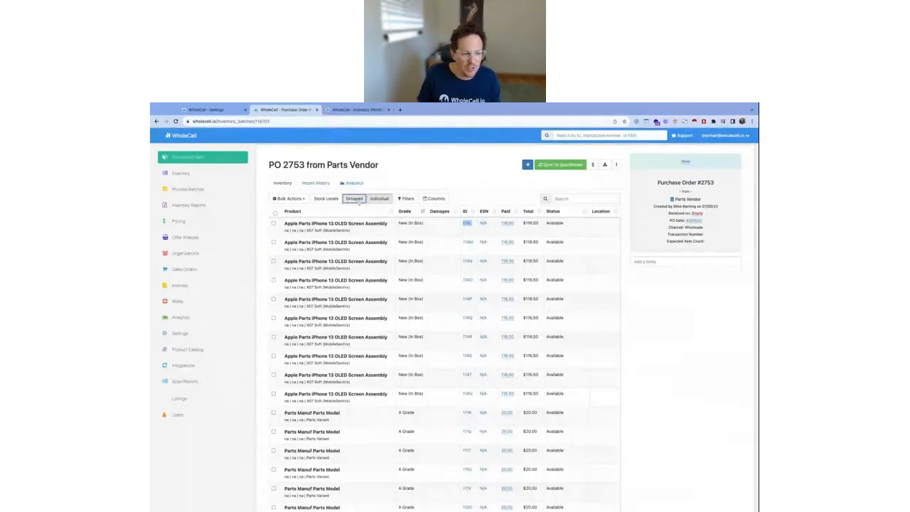
click(356, 199)
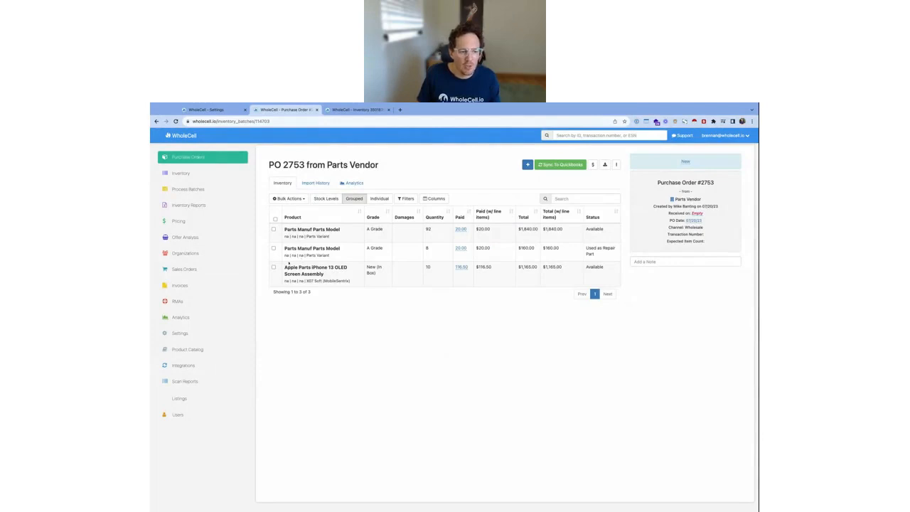
drag(285, 267, 325, 274)
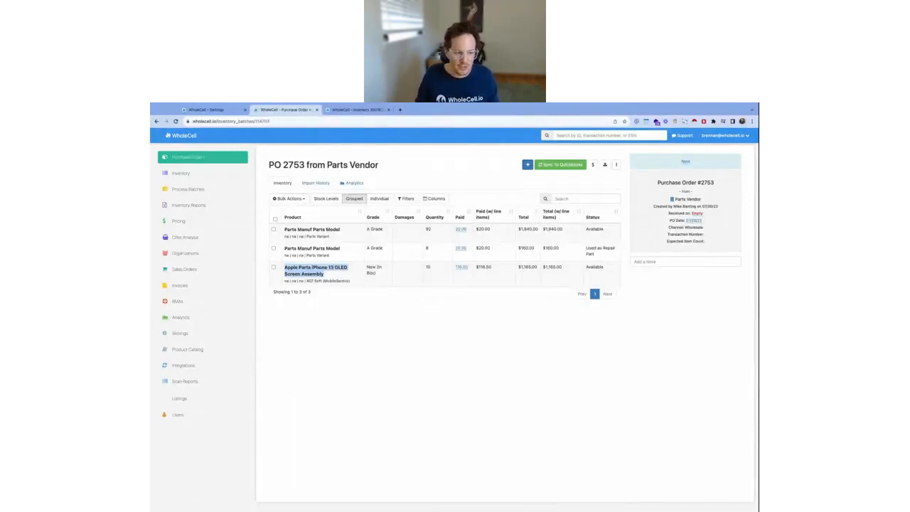
drag(351, 282, 284, 267)
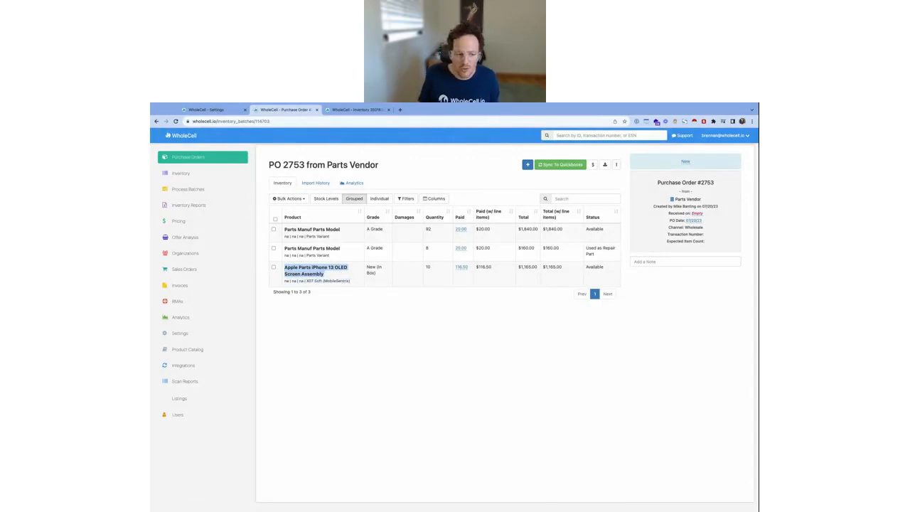
click(353, 283)
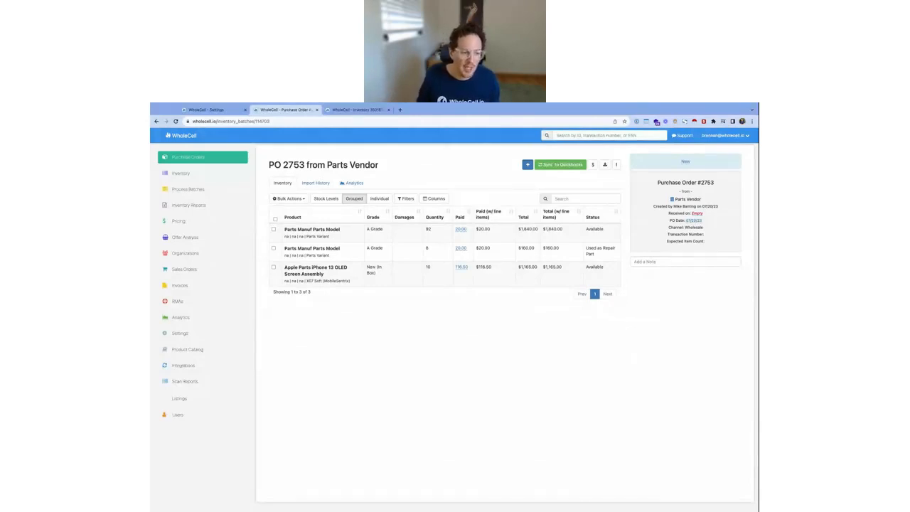
drag(284, 265, 353, 288)
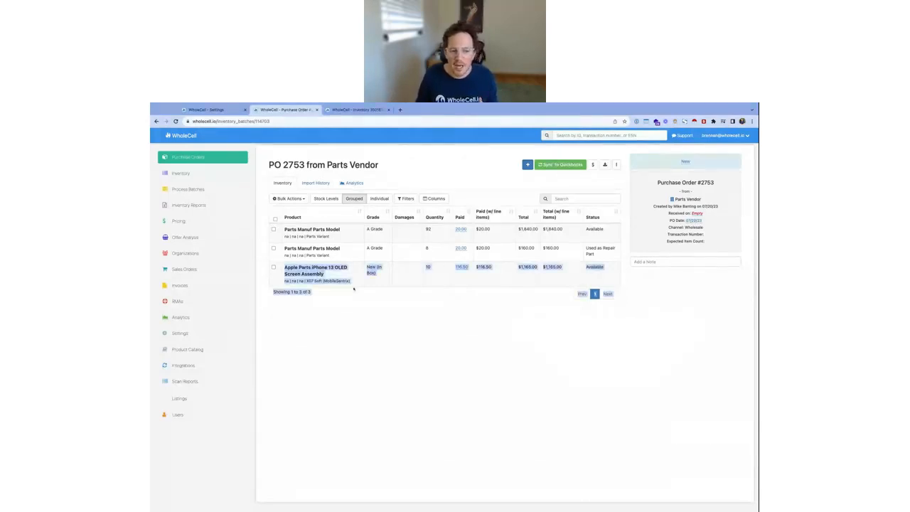
click(354, 288)
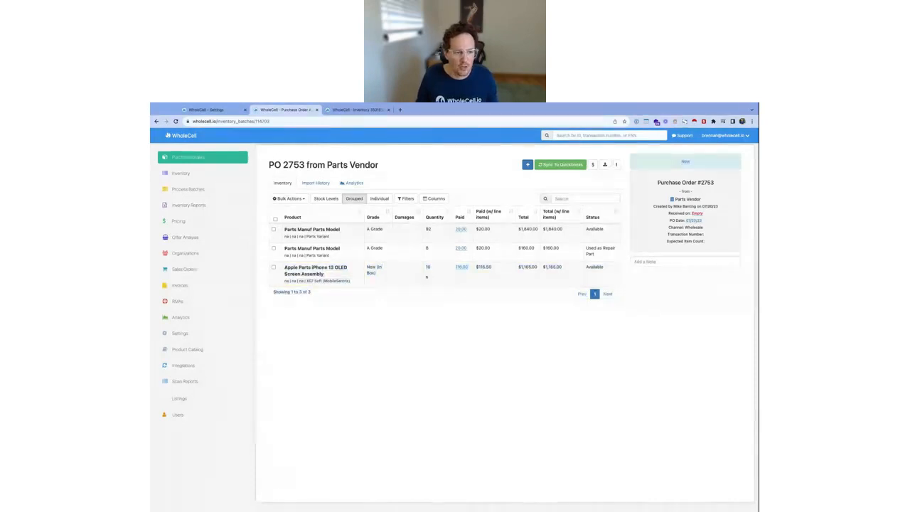
List the purchase order's items individually, sort them by grade, and examine the ESN values of the iPhone 13 OLED screen assemblies
click(379, 198)
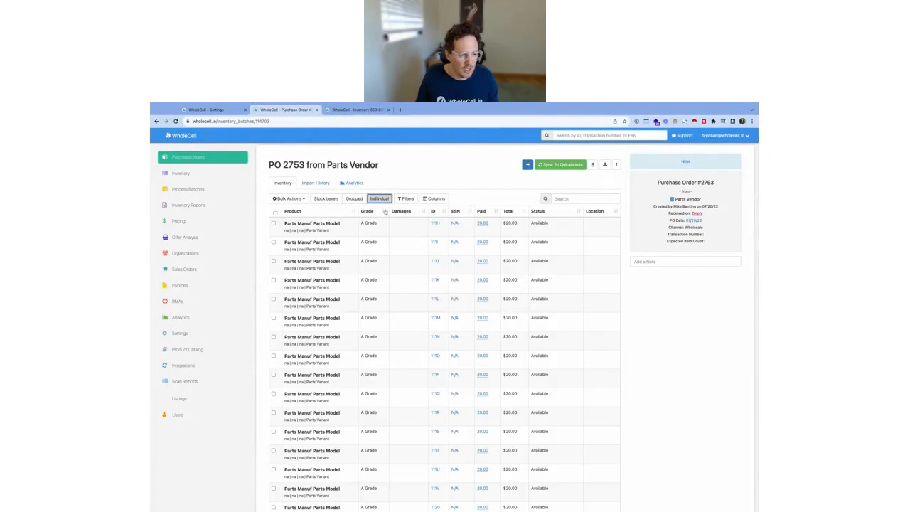
click(386, 212)
drag(284, 224, 387, 223)
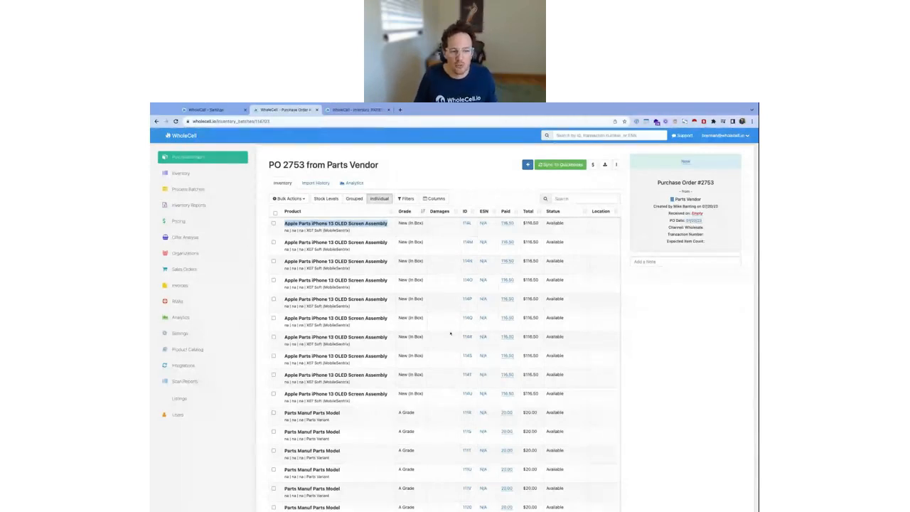
click(487, 232)
drag(487, 232, 487, 399)
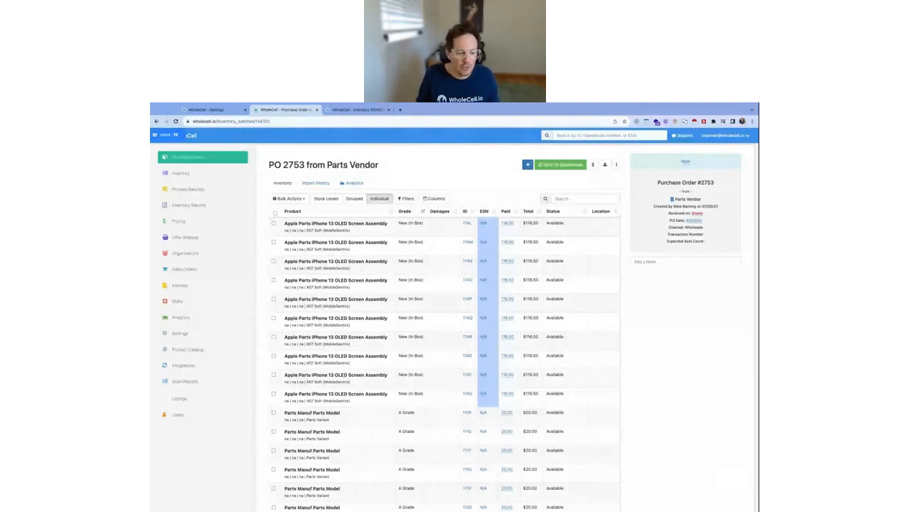
Open iPhone 13 OLED Screen Assembly item 114U and go to its product variation page
click(466, 394)
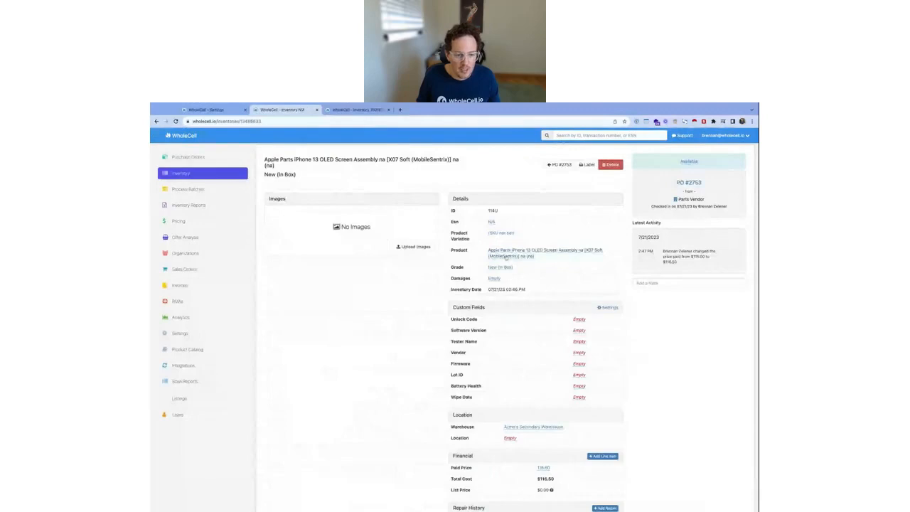
click(506, 257)
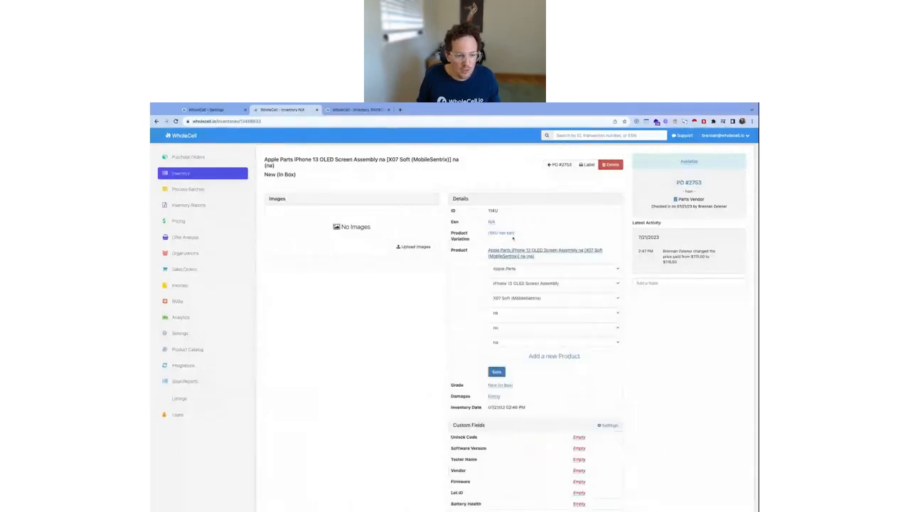
click(509, 234)
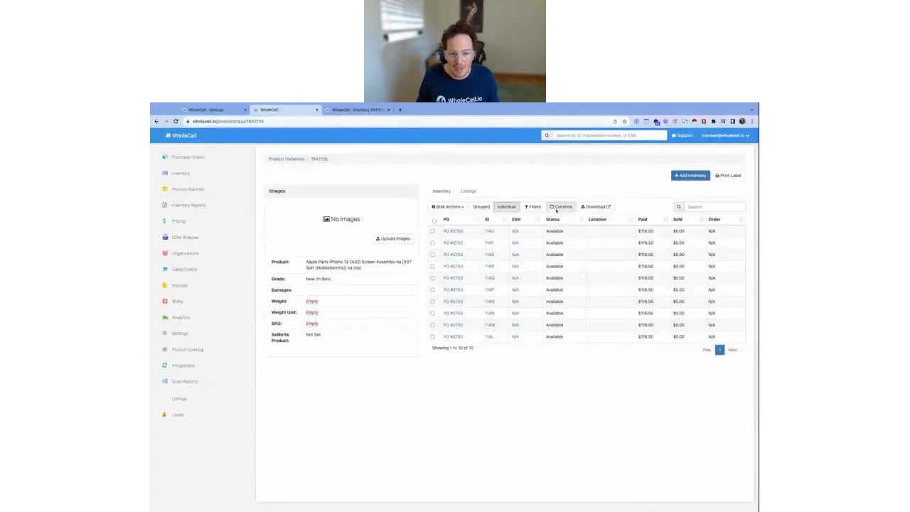
Start adding inventory to this product variation by quantity, enter 50, and close the form without saving
click(691, 175)
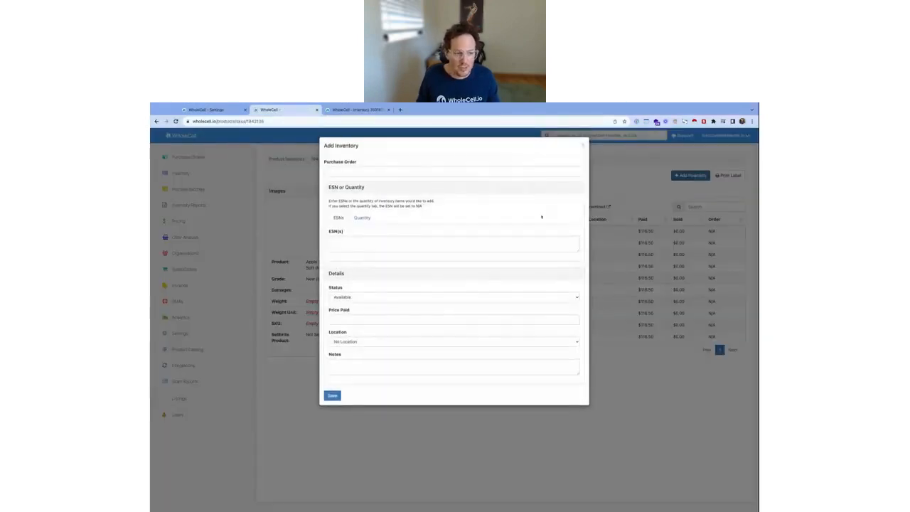
click(340, 173)
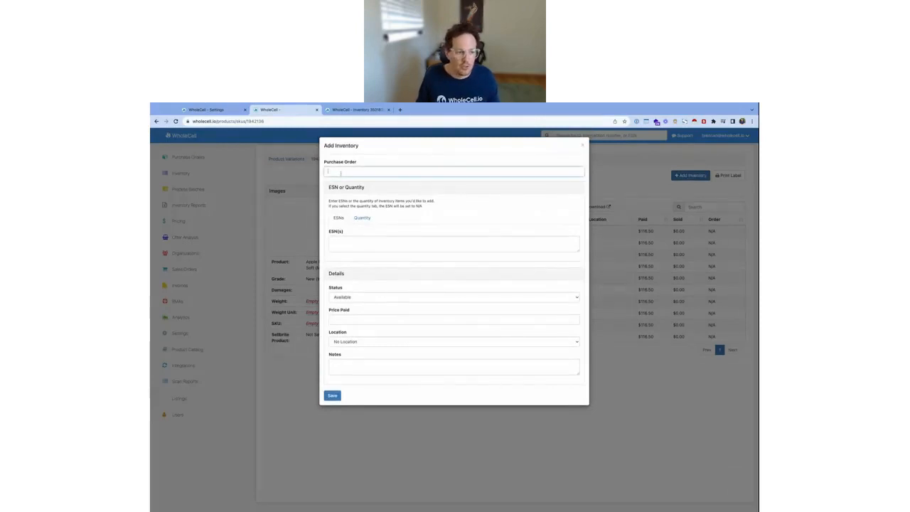
click(362, 218)
click(363, 242)
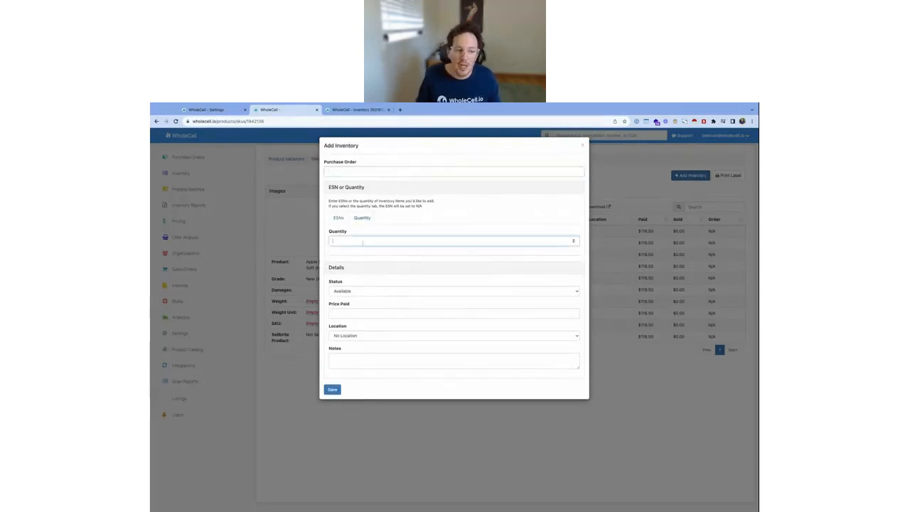
text(50)
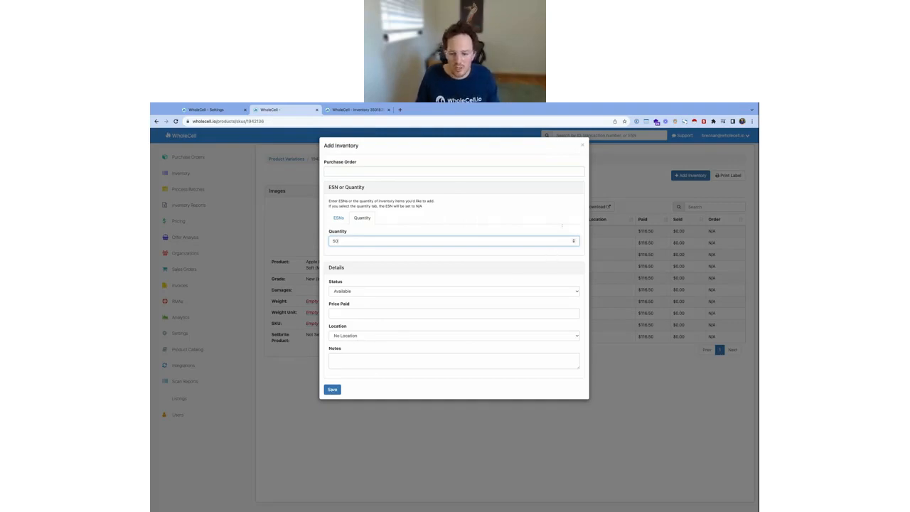
click(583, 146)
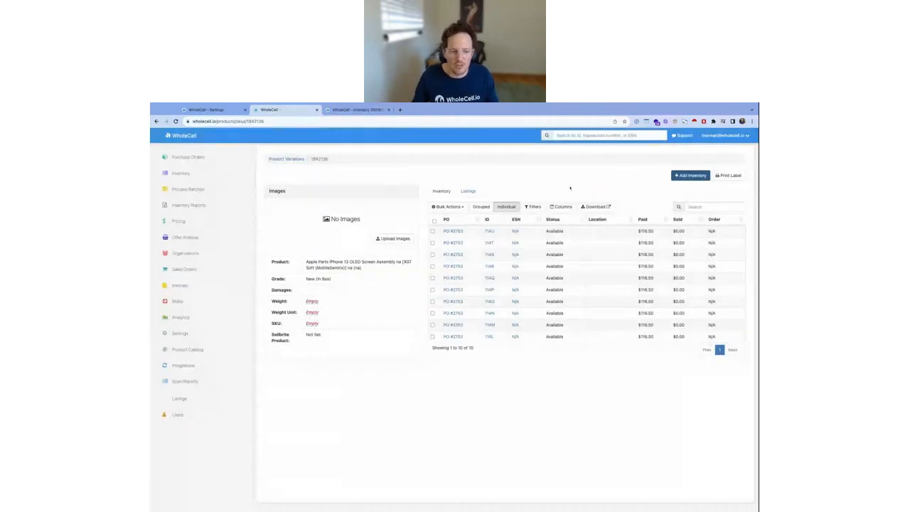
Go back to purchase order 2753, sort its individual items by grade, and show them in grouped view
key(super+Left)
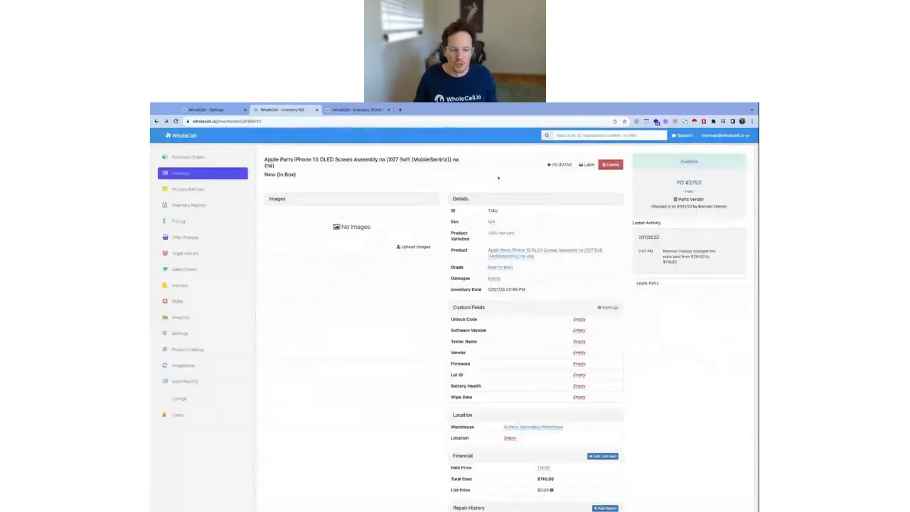
key(super+Left)
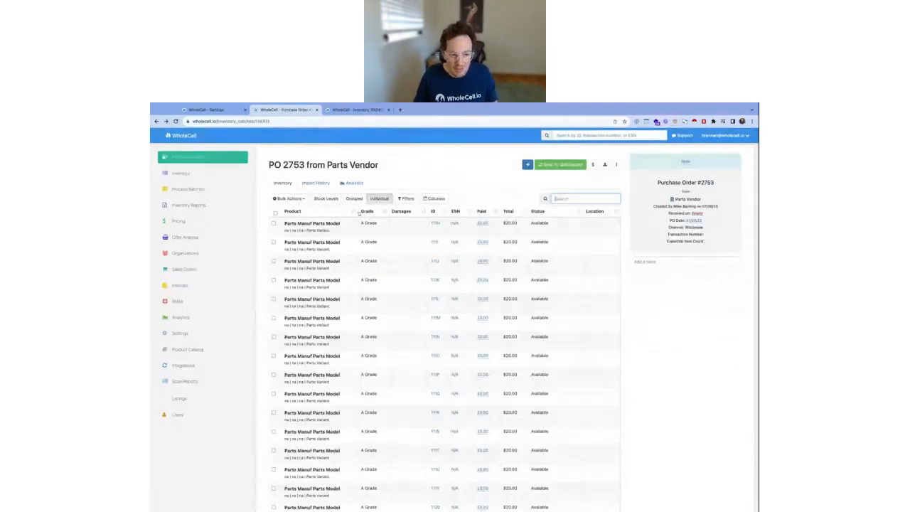
click(385, 213)
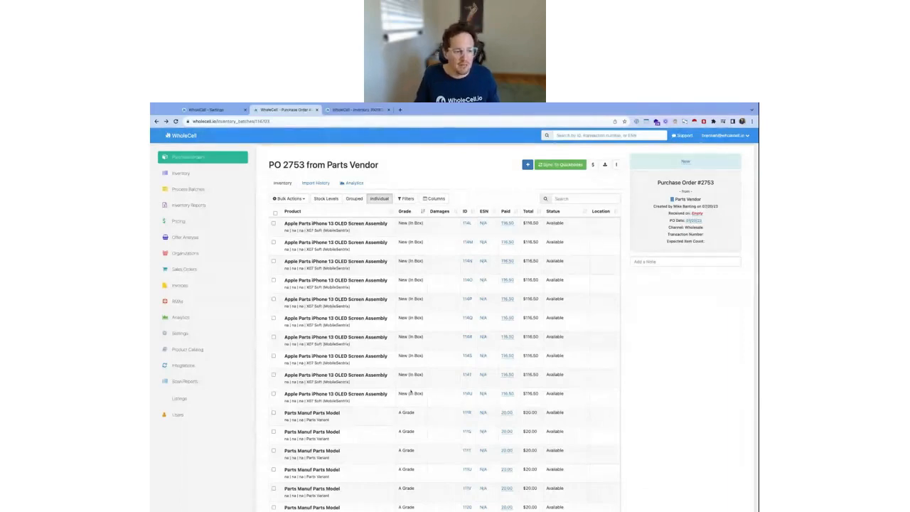
click(354, 199)
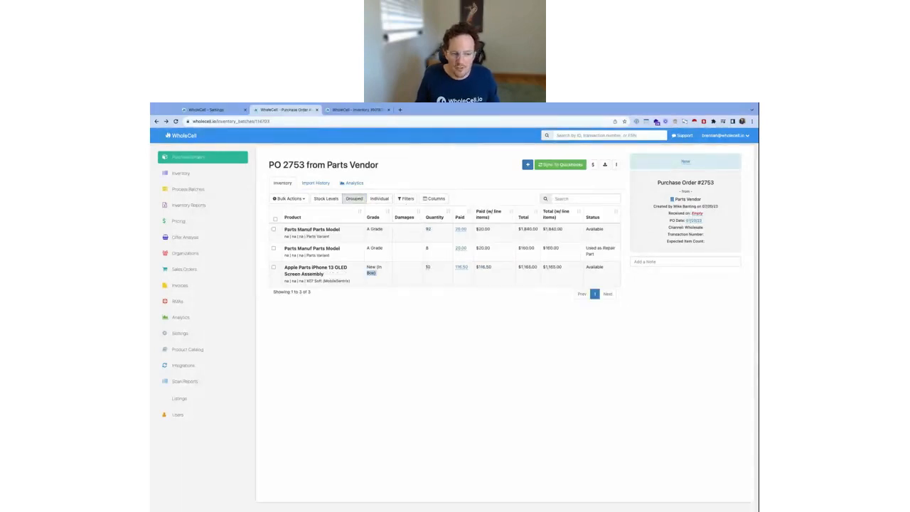
Examine purchase order 2753's title and the product, grade and status of its iPhone 13 OLED Screen Assembly line
drag(428, 270, 297, 269)
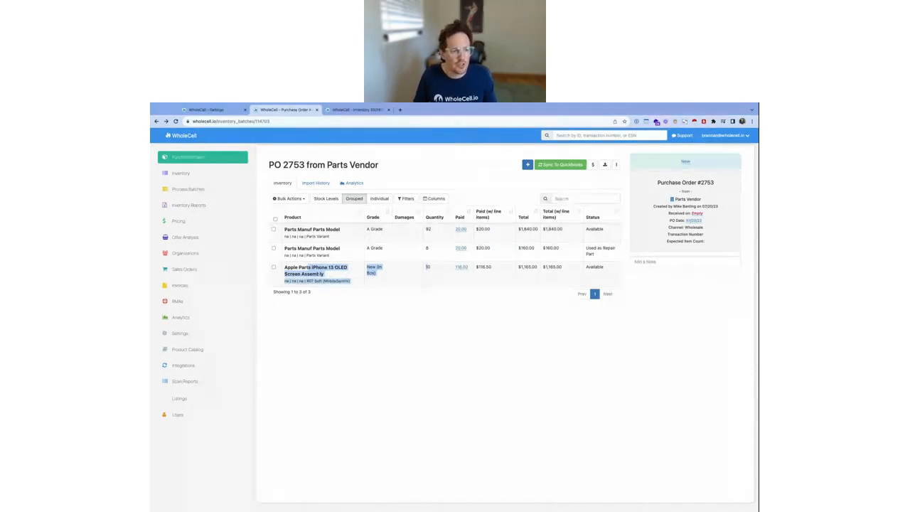
drag(384, 166, 264, 167)
triple_click(297, 164)
click(298, 165)
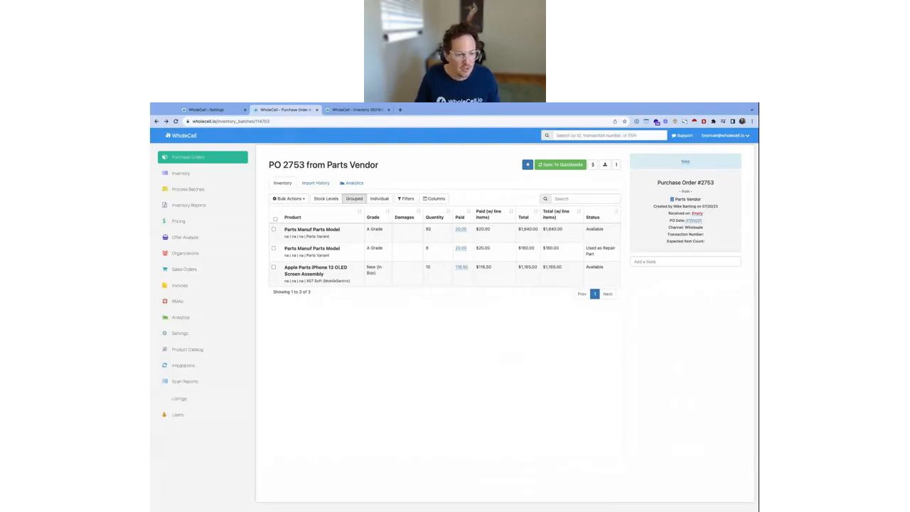
drag(285, 268, 396, 269)
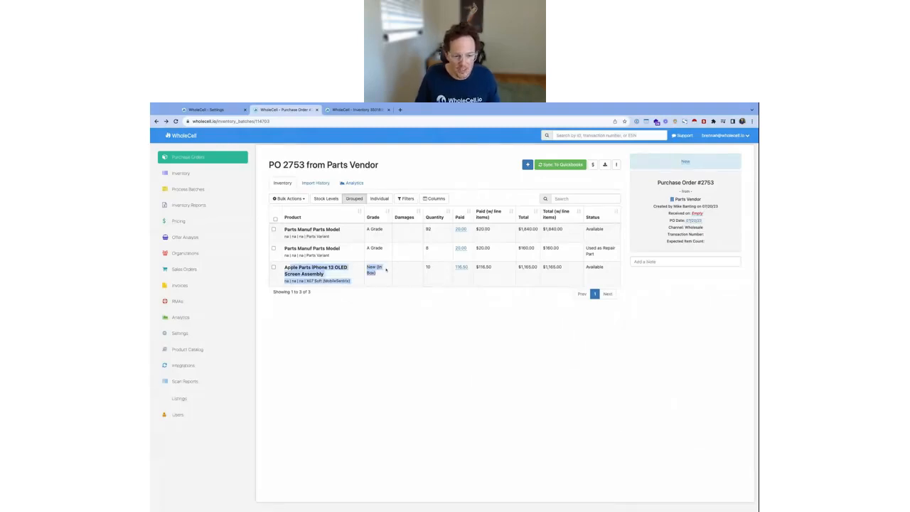
double_click(379, 268)
double_click(595, 266)
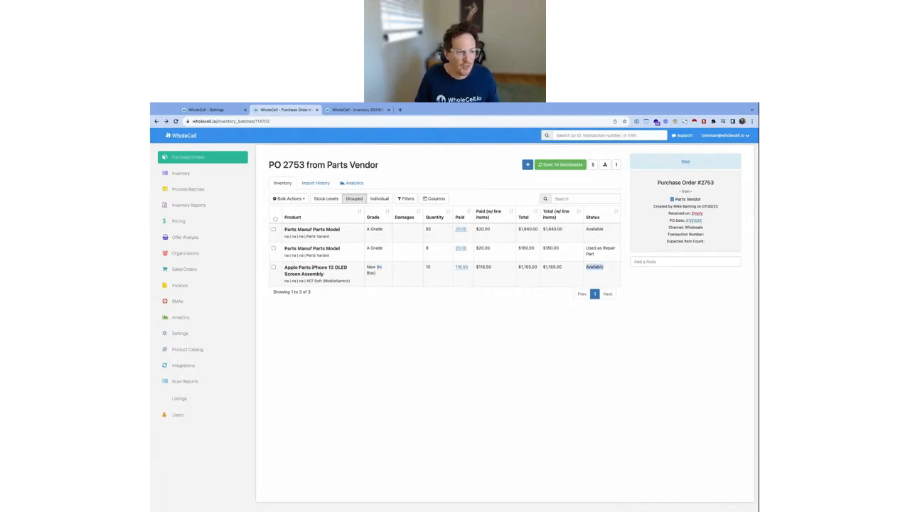
Show the Apple iPhone 13 128GB [A2482] Midnight inventory item and examine its damages and grade
click(355, 109)
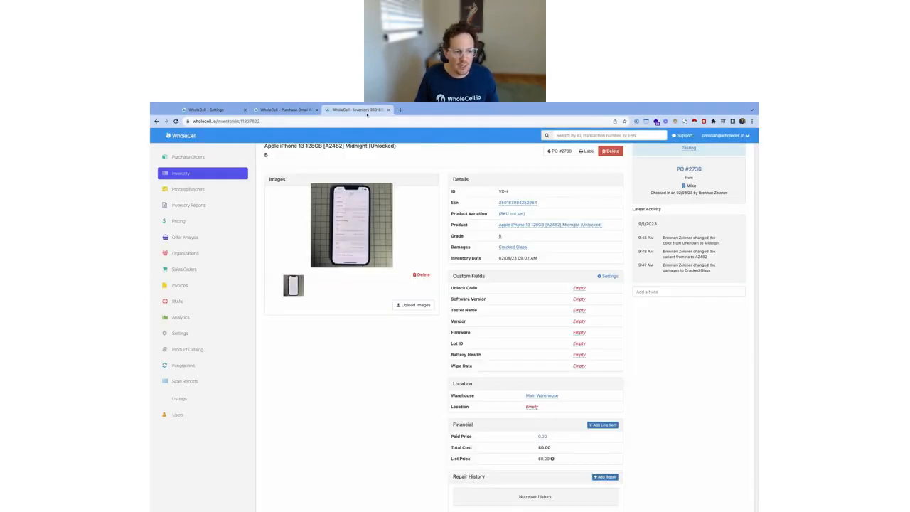
click(377, 245)
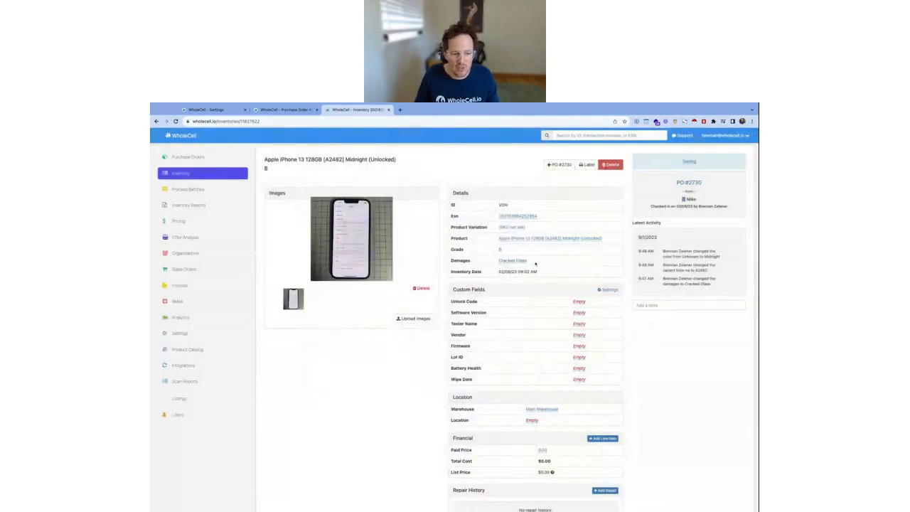
triple_click(536, 264)
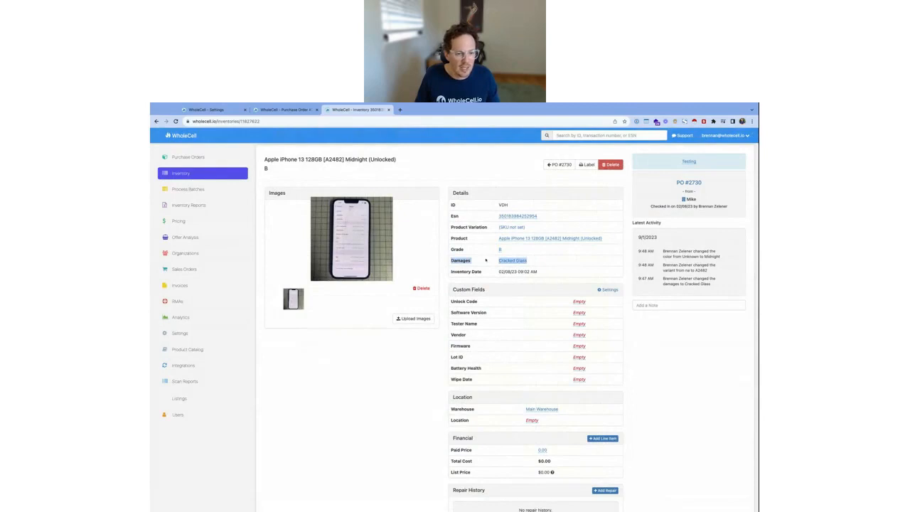
triple_click(520, 252)
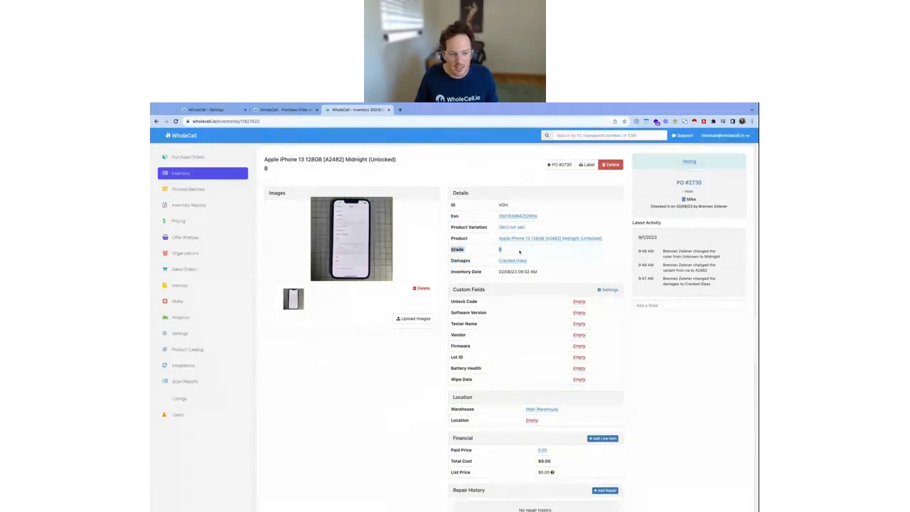
Set the iPhone 13 item's paid price to 150
scroll(530, 267, down, 1)
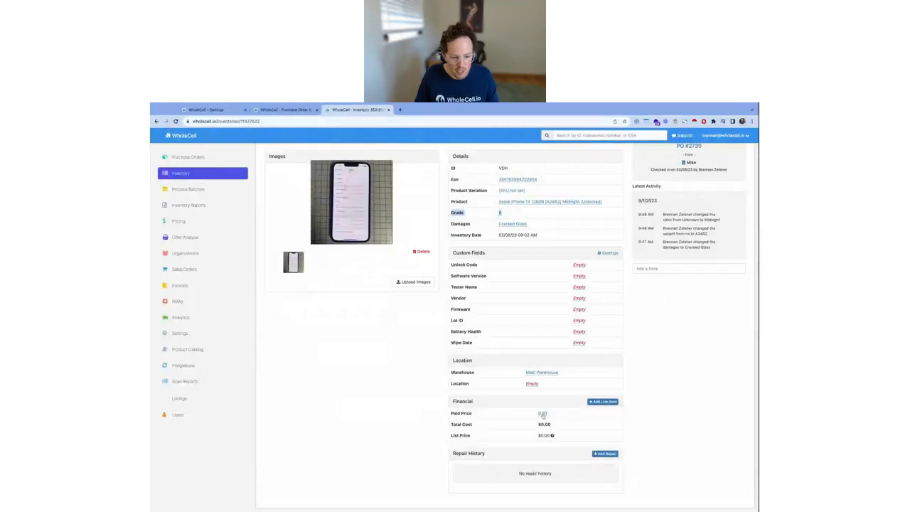
click(543, 413)
text(100)
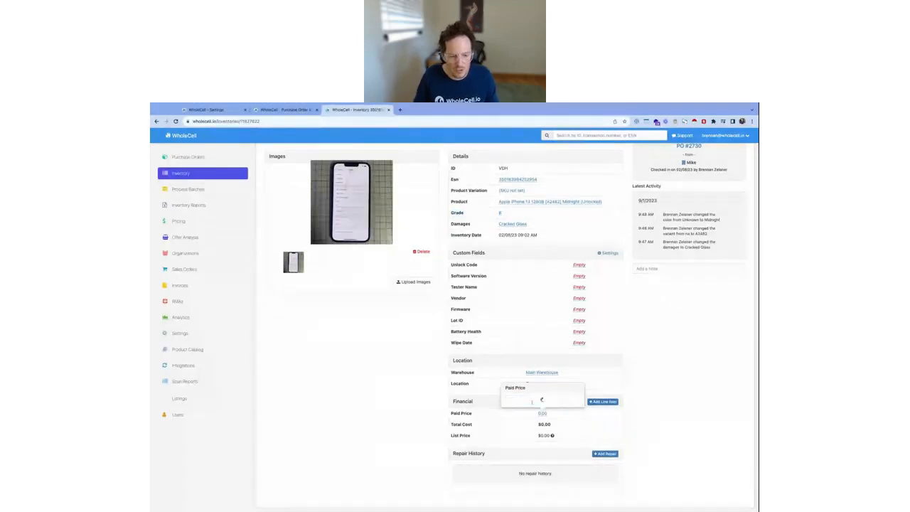
key(Return)
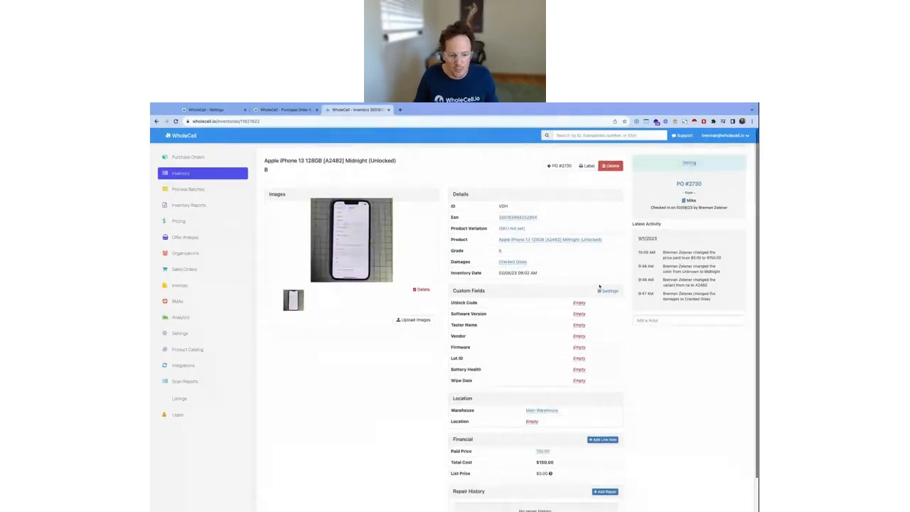
Start a new repair for the iPhone 13 item with the description "Screen replacement"
scroll(601, 288, down, 2)
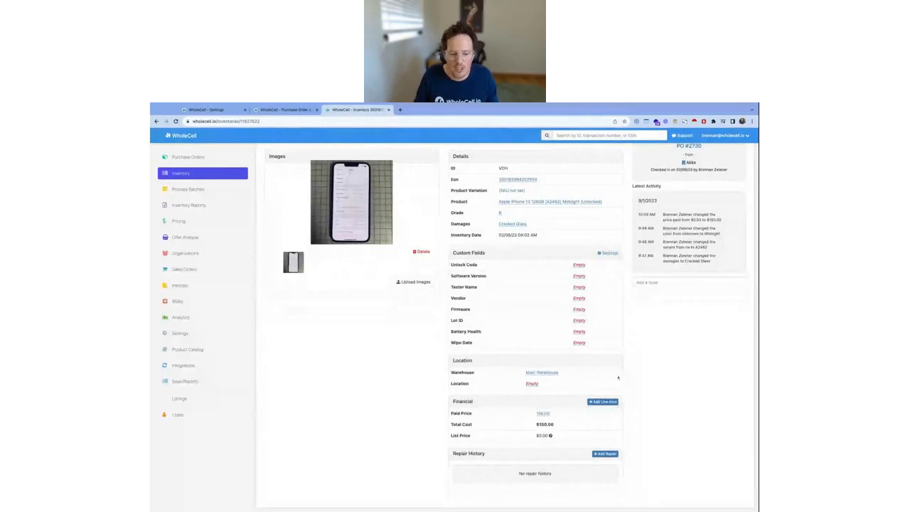
click(607, 454)
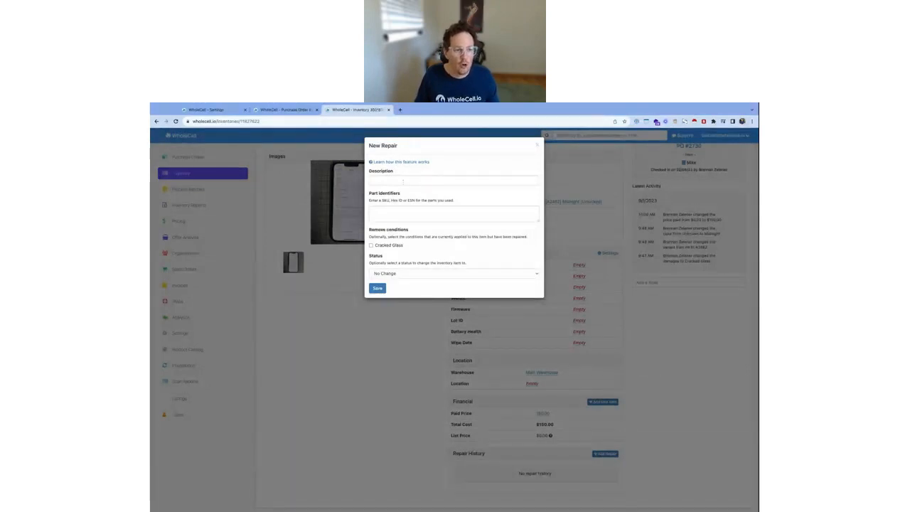
click(404, 181)
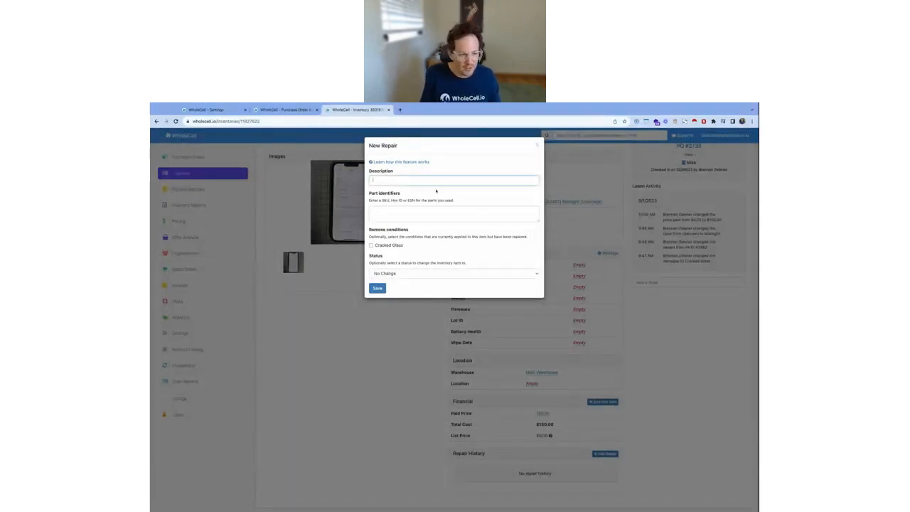
text(Scre)
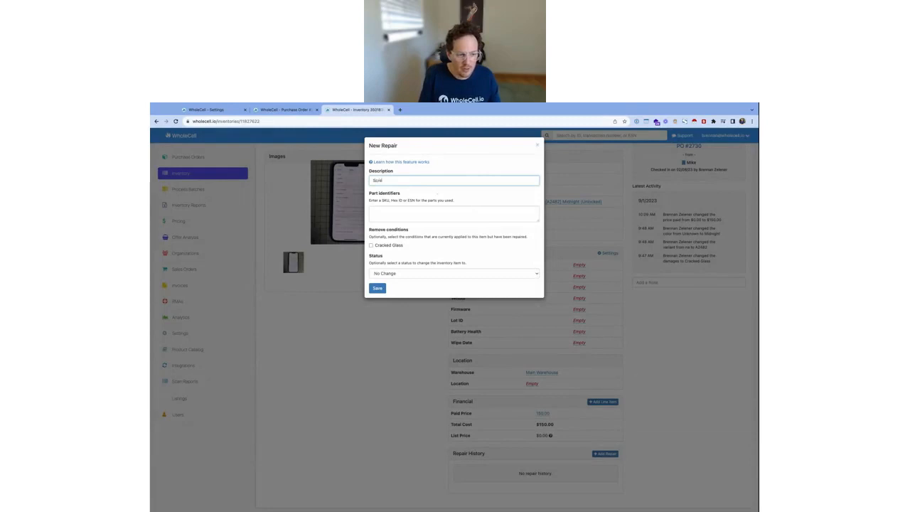
text(en replaceme)
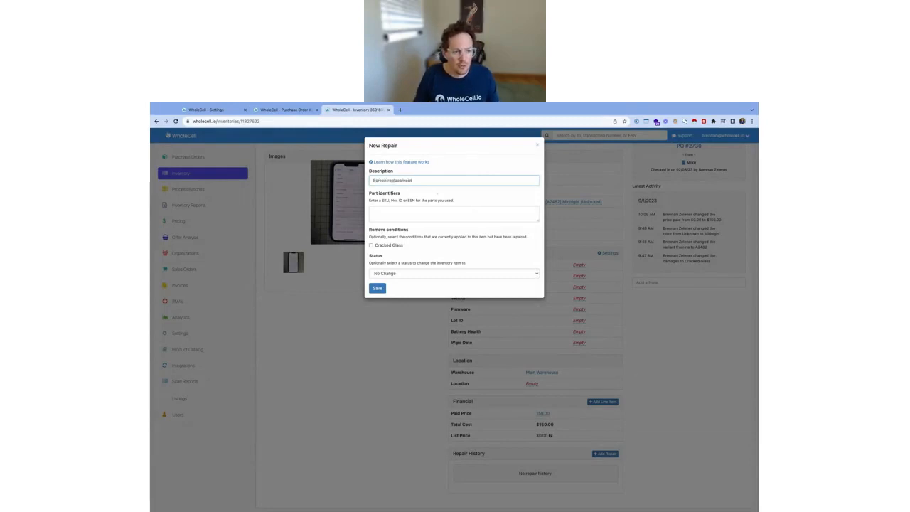
text(nt)
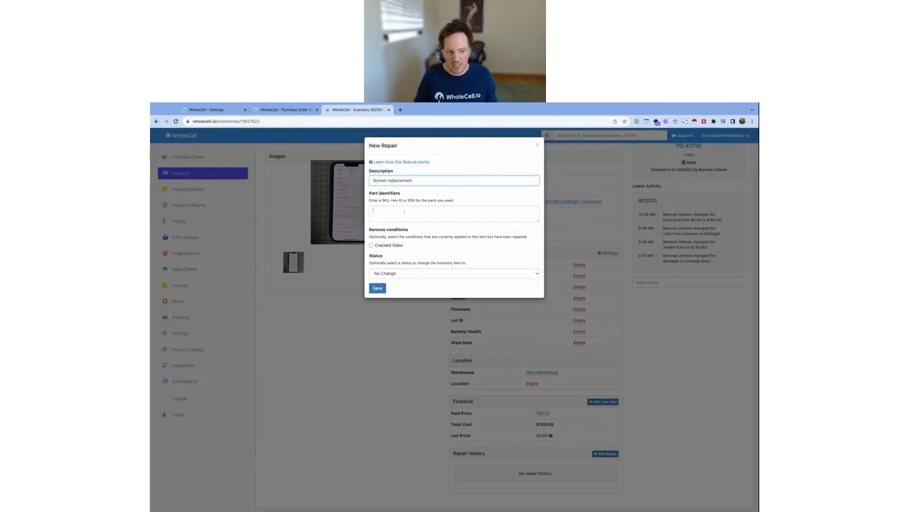
Examine which kinds of part identifiers the new repair accepts
click(404, 211)
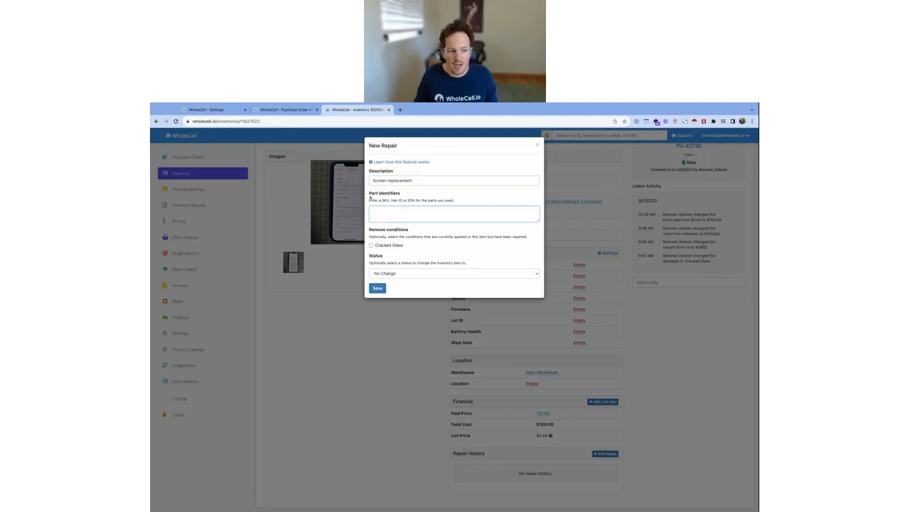
drag(370, 196, 455, 201)
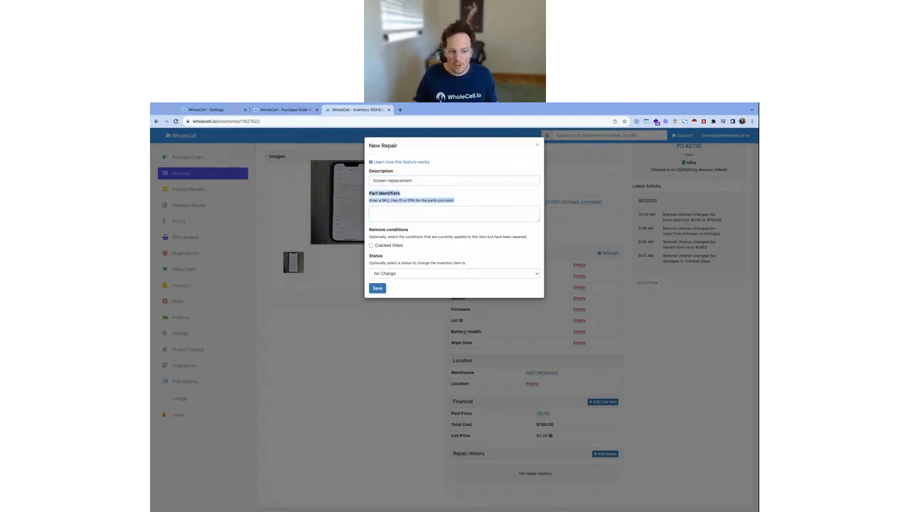
click(455, 202)
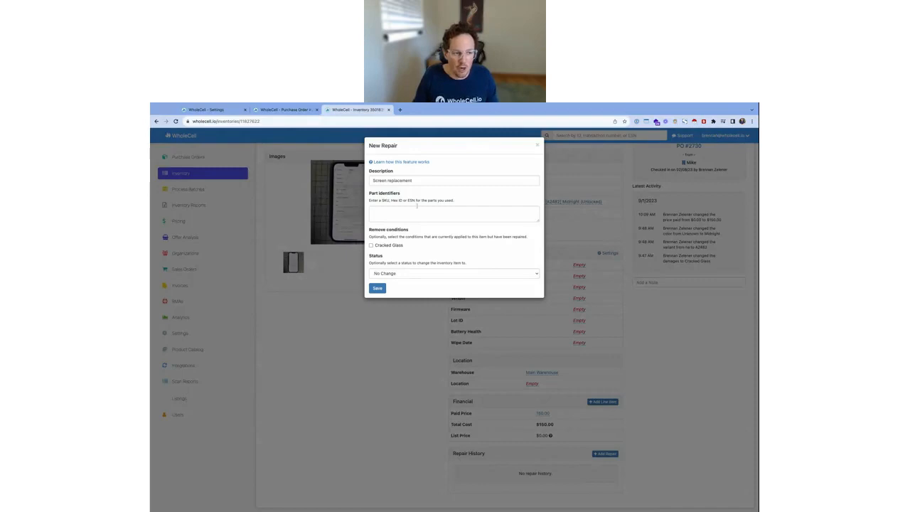
Show purchase order 2753 and check the paid price with line items of the iPhone 13 OLED Screen Assembly
click(298, 110)
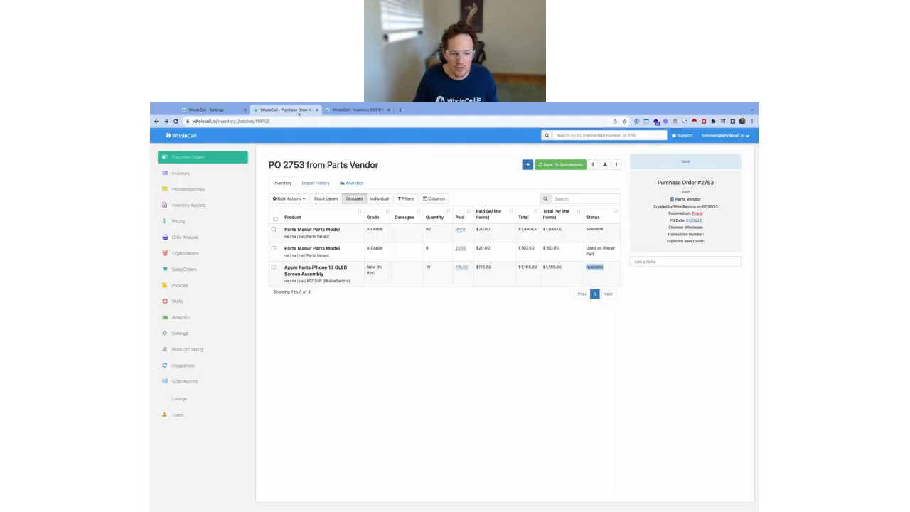
drag(493, 268, 475, 268)
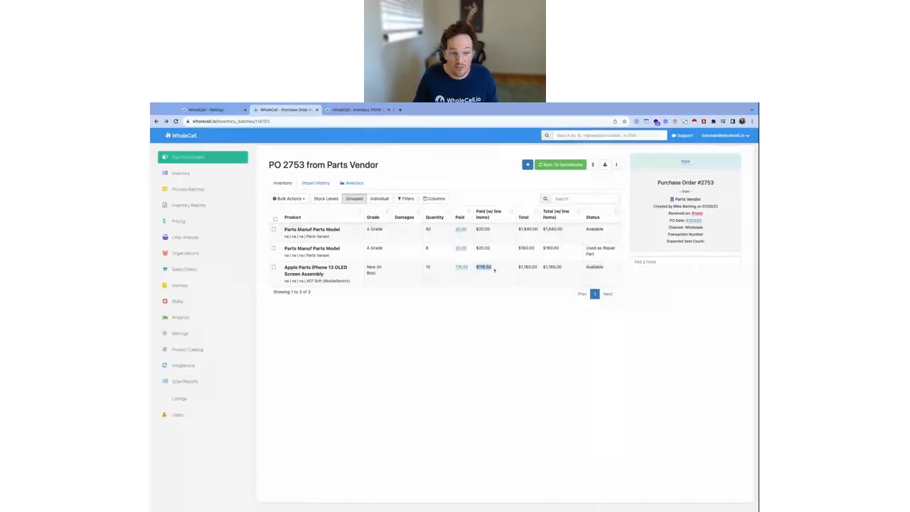
click(496, 269)
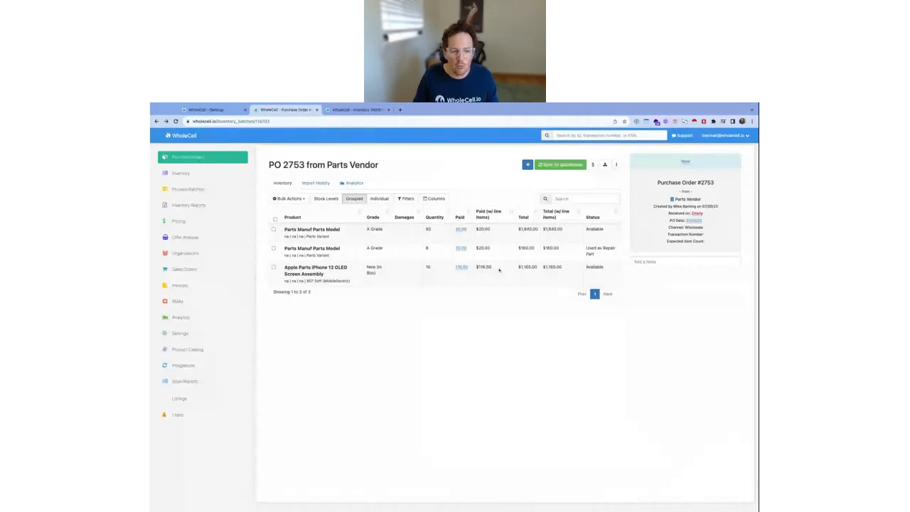
double_click(500, 270)
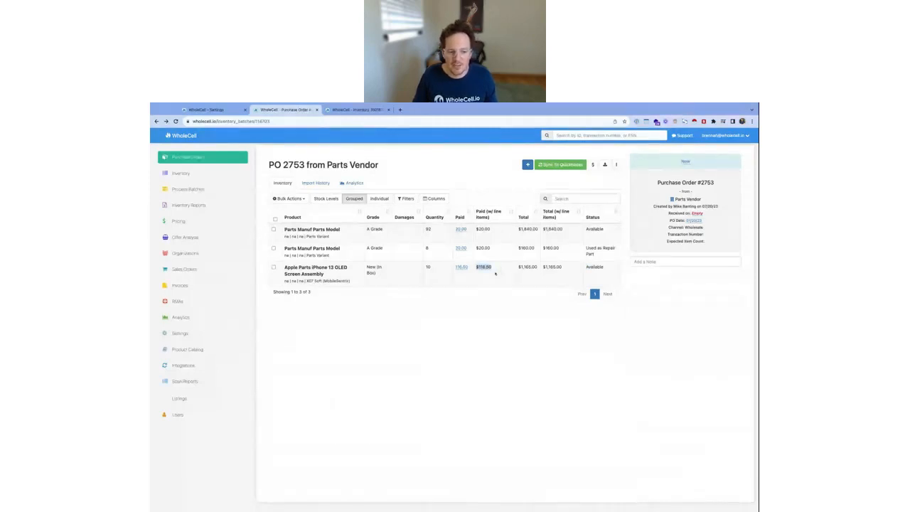
Return to the iPhone 13's unsaved repair form and review the SKU, Hex ID or ESN instruction for part identifiers
click(356, 109)
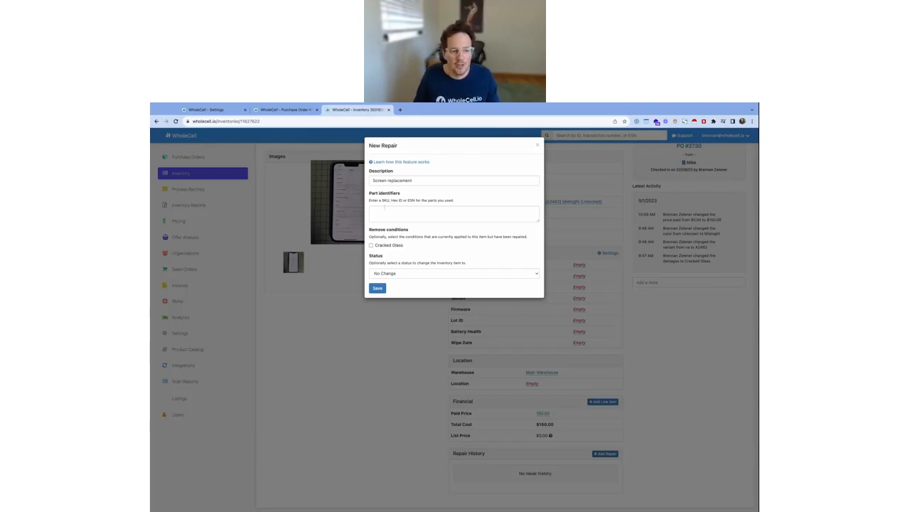
drag(369, 194, 437, 212)
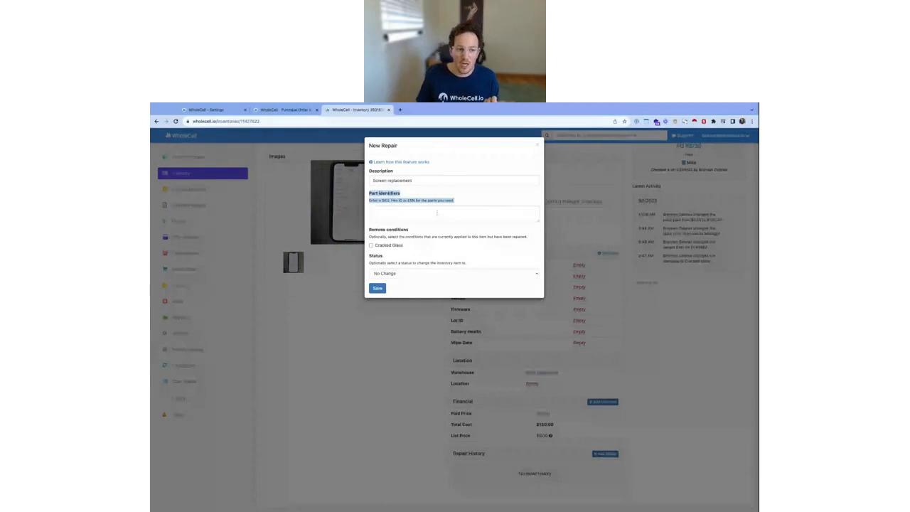
click(416, 202)
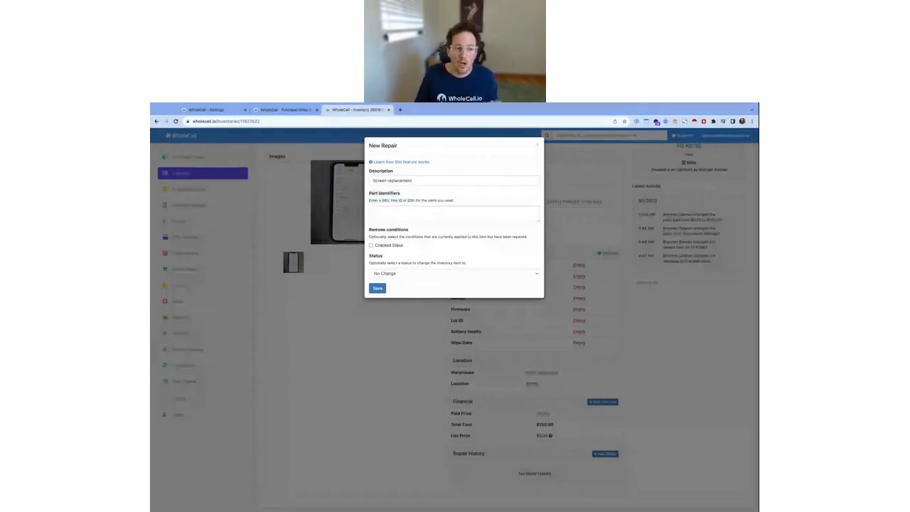
triple_click(414, 200)
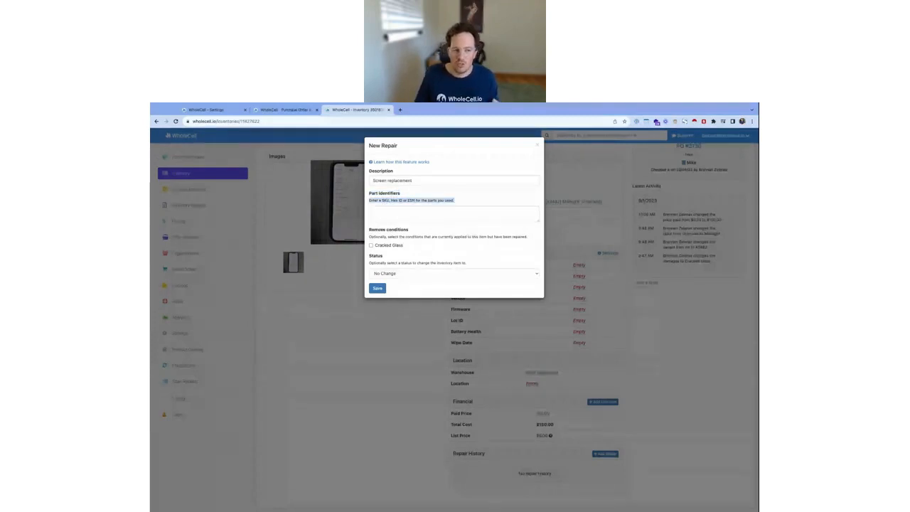
triple_click(400, 201)
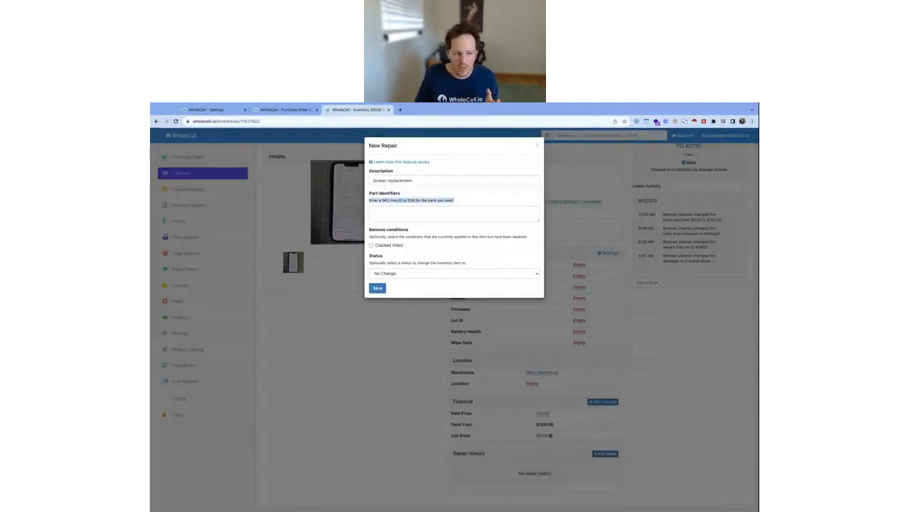
click(400, 201)
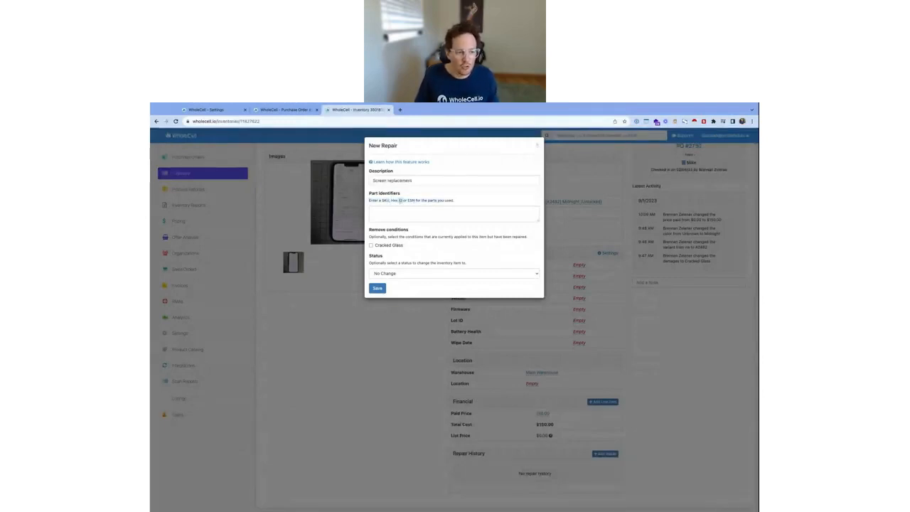
List purchase order 2753's items individually and open the product variation of the first iPhone 13 OLED Screen Assembly
click(284, 109)
drag(285, 281, 352, 284)
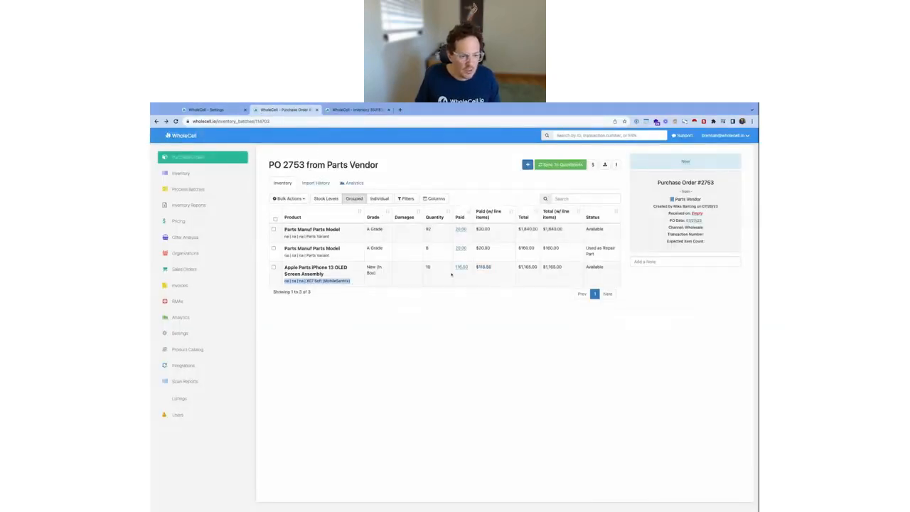
click(379, 198)
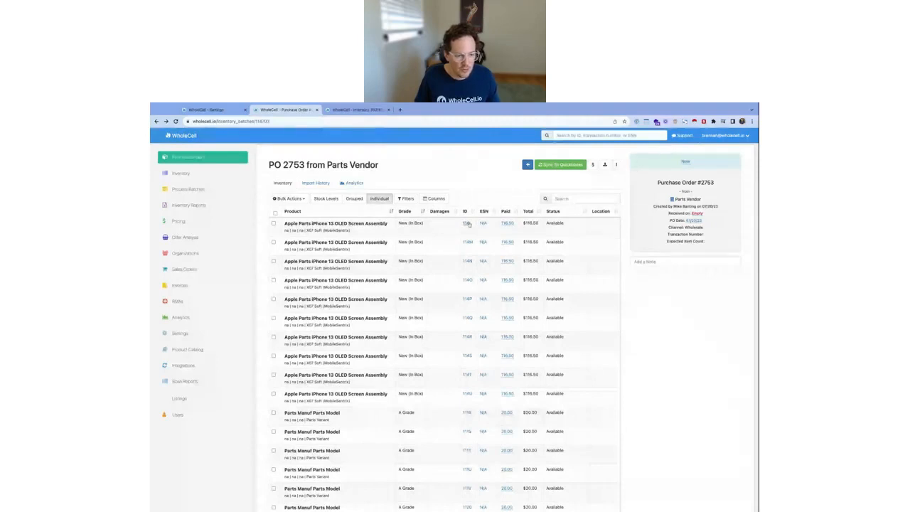
click(468, 225)
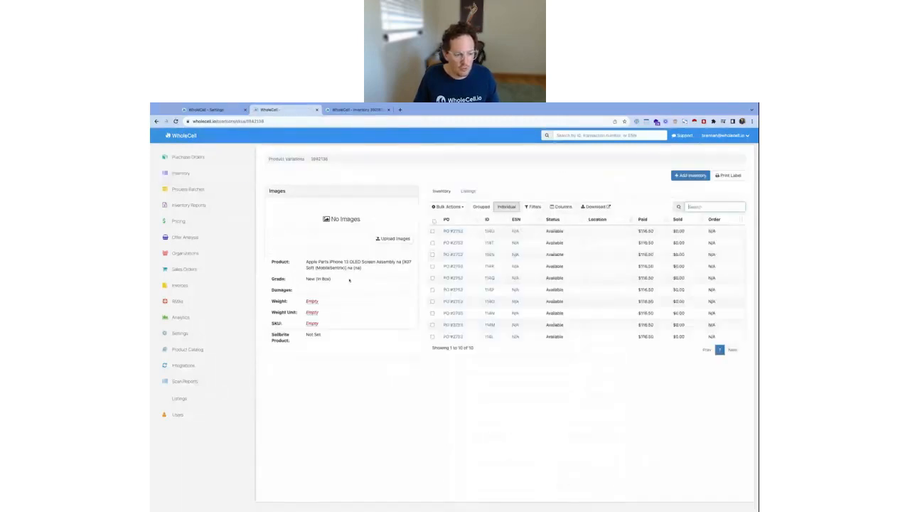
Set the SKU of the iPhone 13 OLED Screen Assembly variation to IP13-OLEDDISPLAY-X07SOFT
click(313, 324)
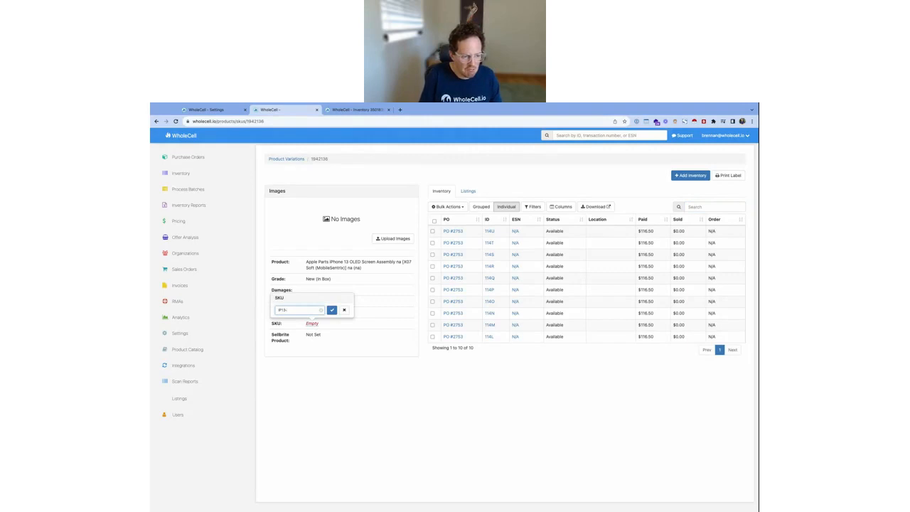
text(IP13-DISPLAY)
key(alt+Left)
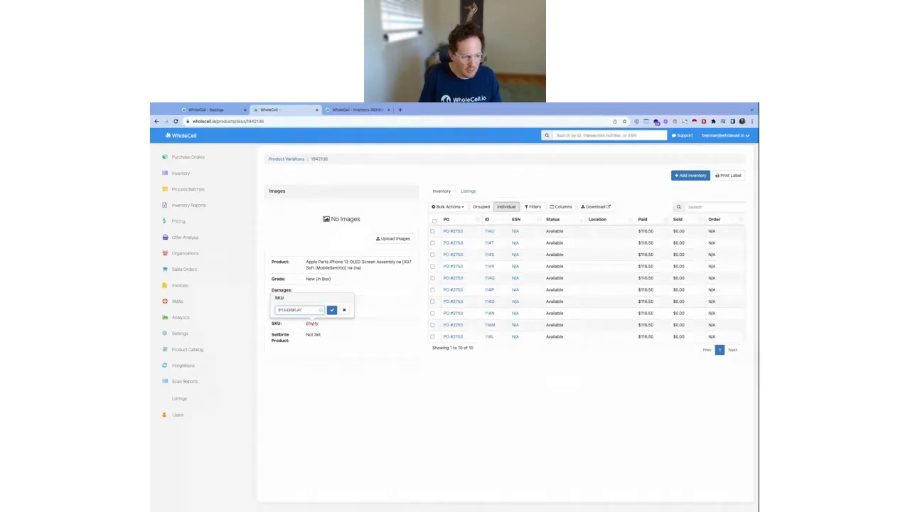
text(OLED)
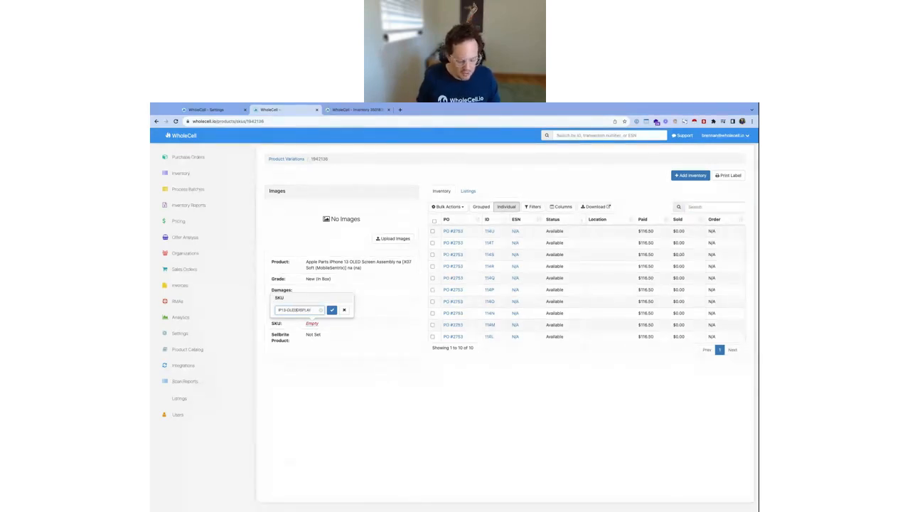
text(-)
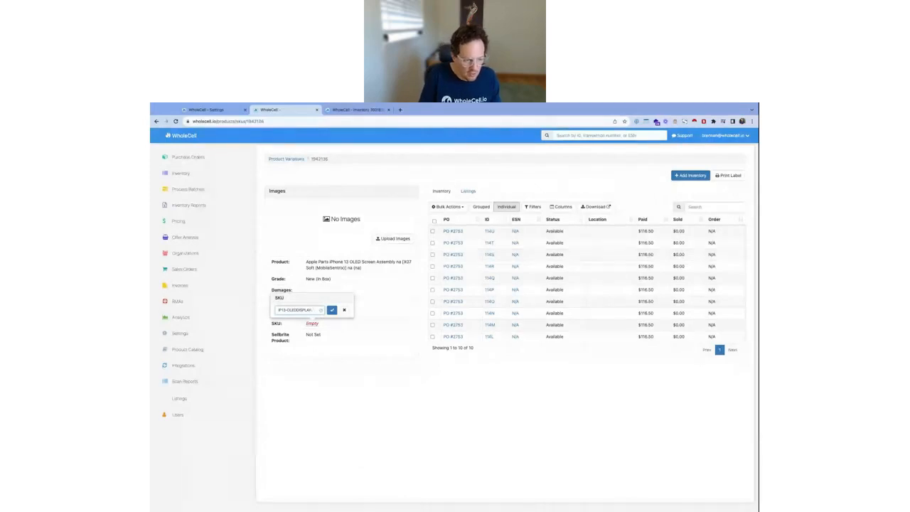
text(X07)
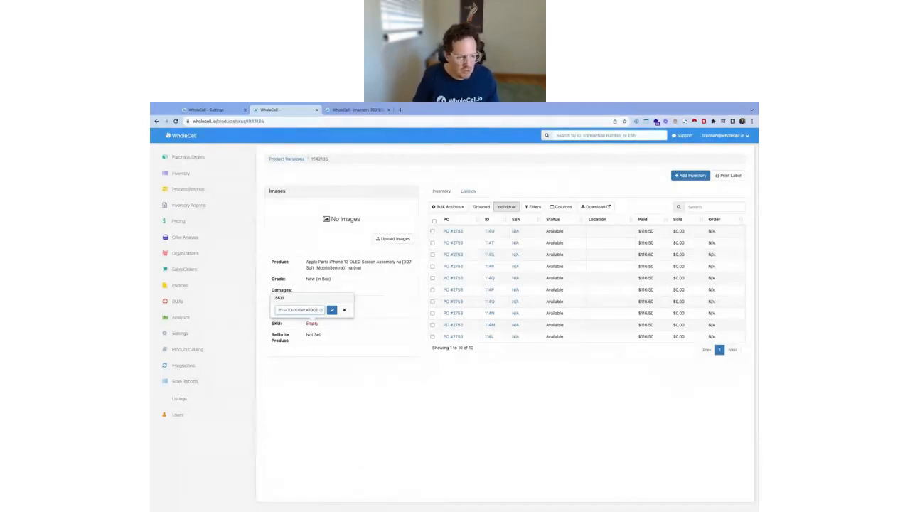
text(-SOFT)
click(332, 310)
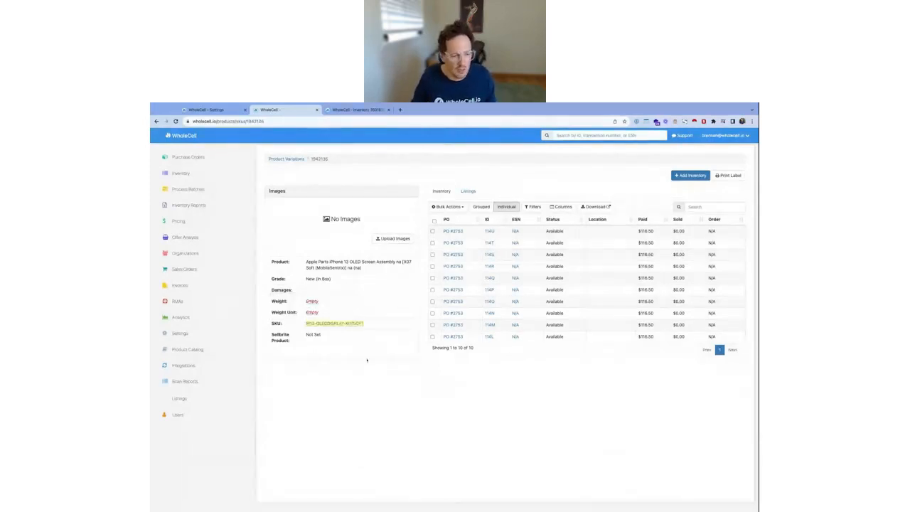
Copy the variation's SKU and check it on the OLED Screen Assembly items in purchase order 2753
triple_click(372, 326)
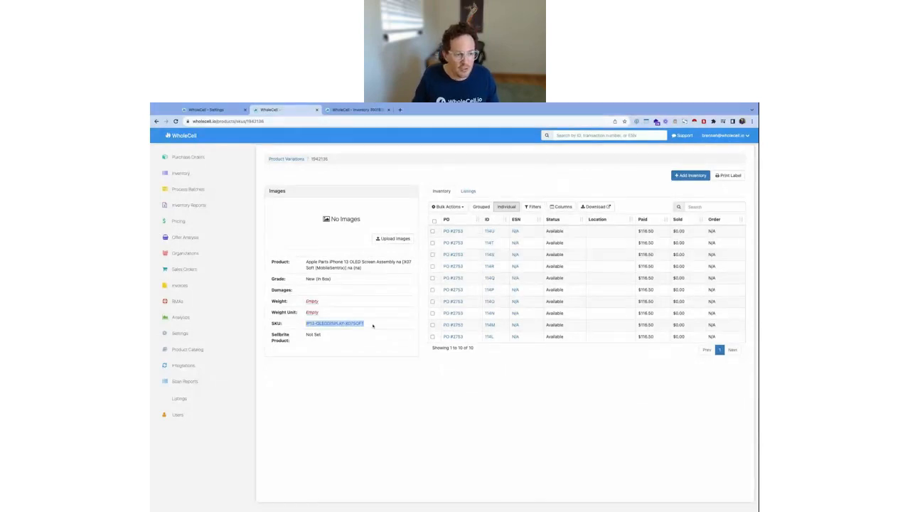
key(super+Left)
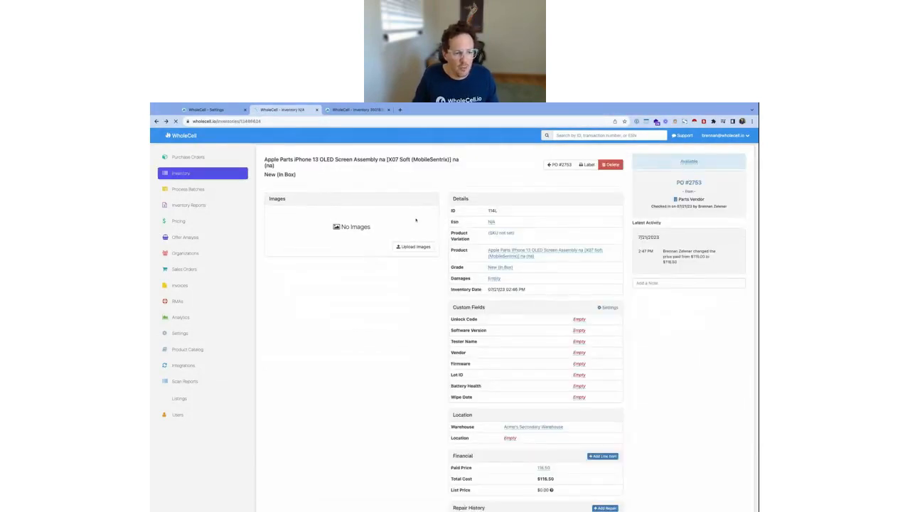
key(super+Left)
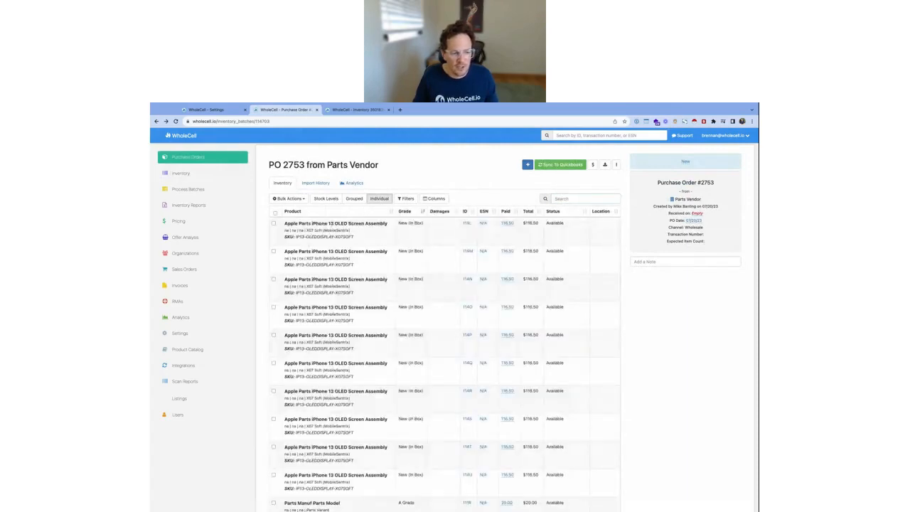
drag(355, 237, 285, 237)
key(ctrl+c)
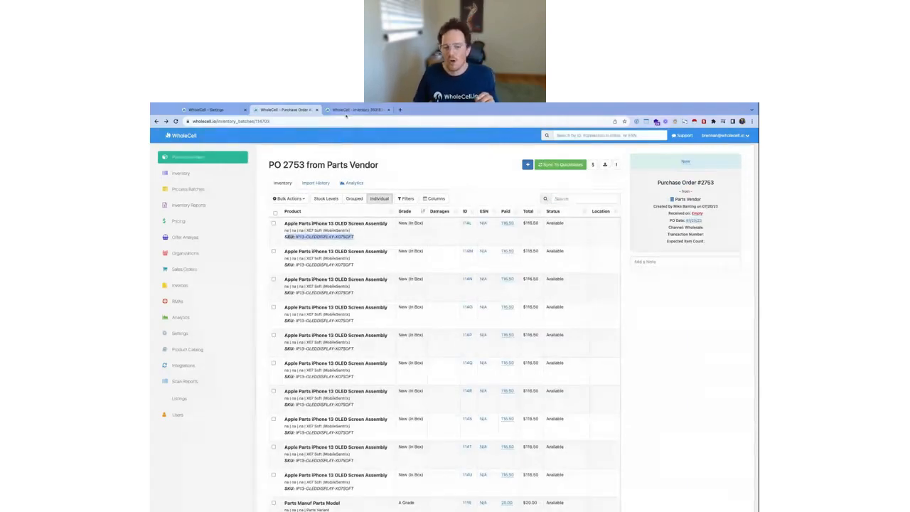
Enter the part identifier IP13-OLEDDISPLAY-X07SOFT in the iPhone 13's unsaved repair form
click(352, 110)
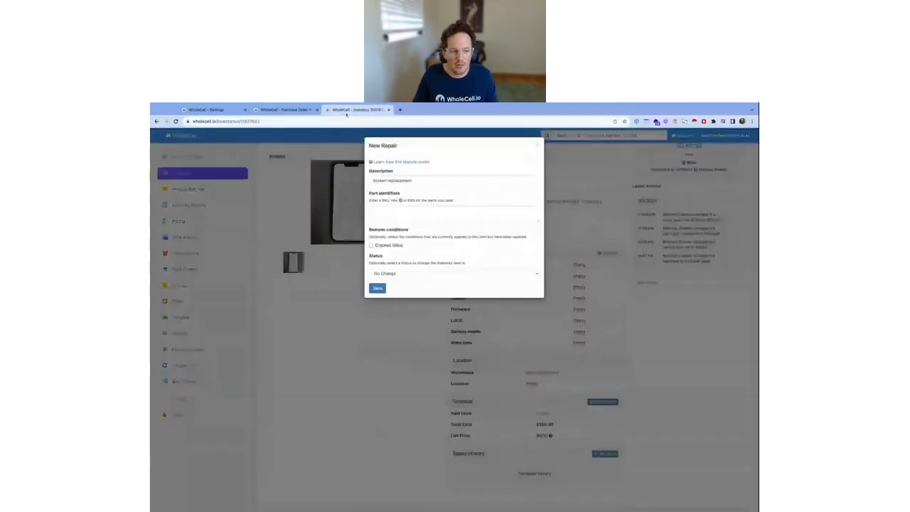
click(389, 213)
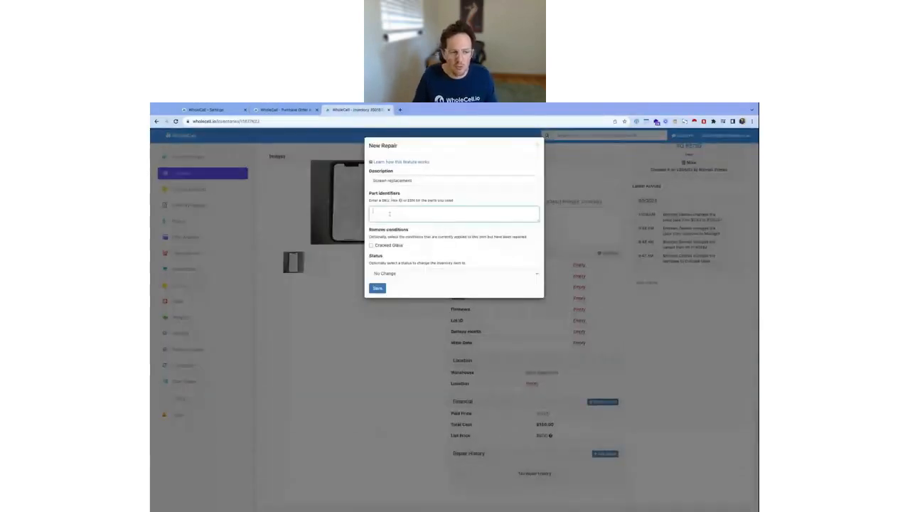
key(ctrl+v)
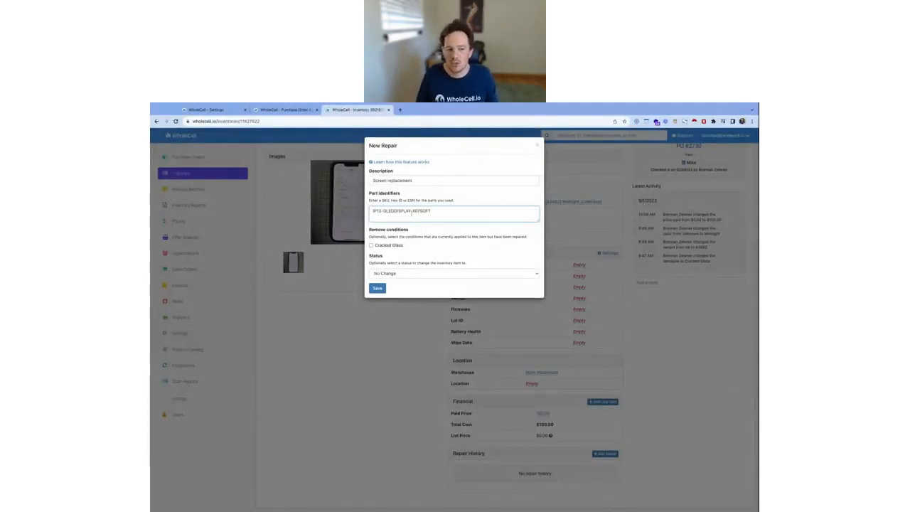
Repeat the screen SKU on additional lines of the part identifiers, and remove the duplicates
key(ctrl+v)
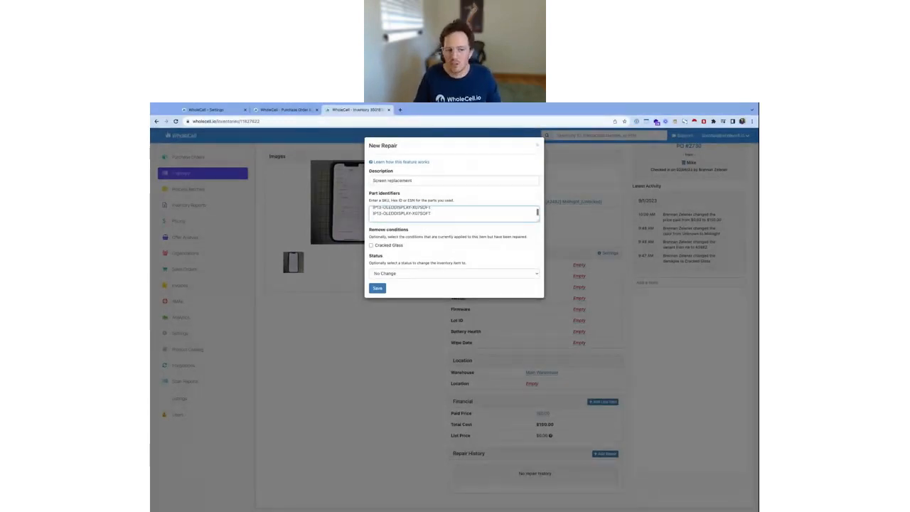
scroll(454, 215, up, 1)
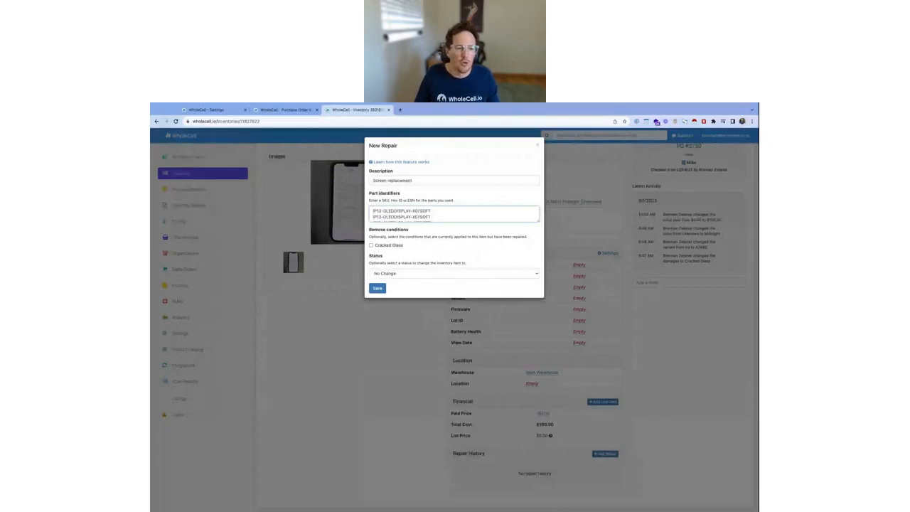
scroll(454, 214, down, 1)
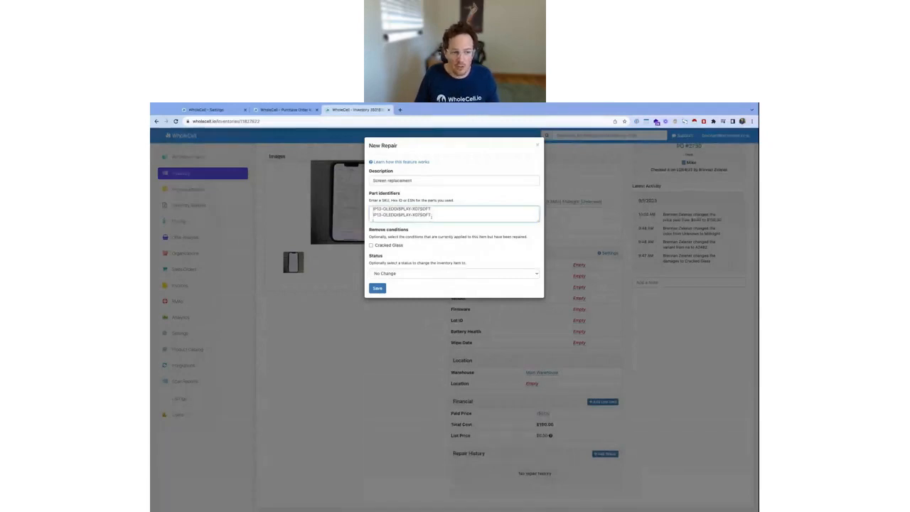
drag(431, 216, 371, 216)
key(BackSpace)
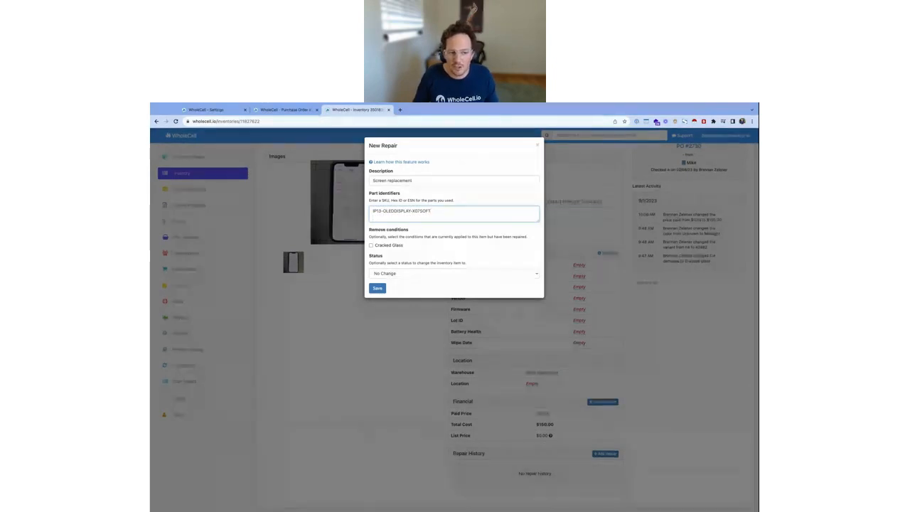
click(446, 209)
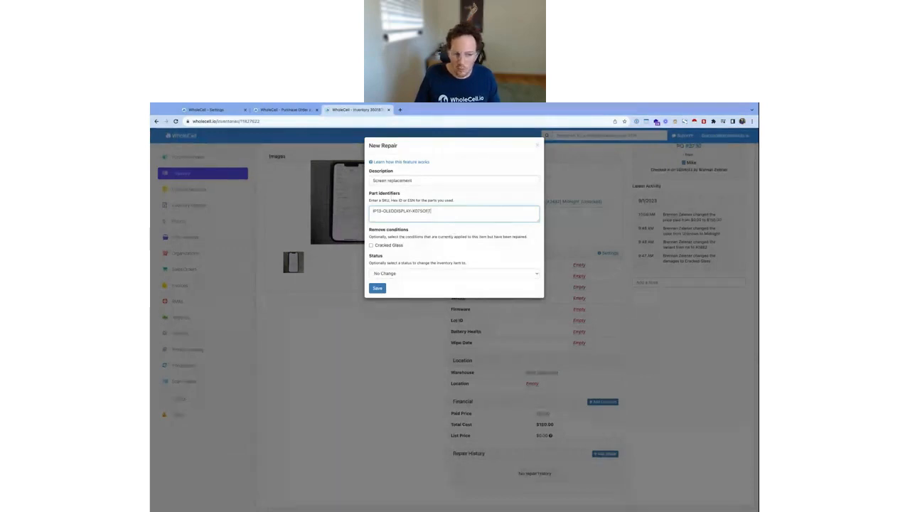
Remove the Cracked Glass condition, set the status to Available and save the screen replacement repair
click(371, 246)
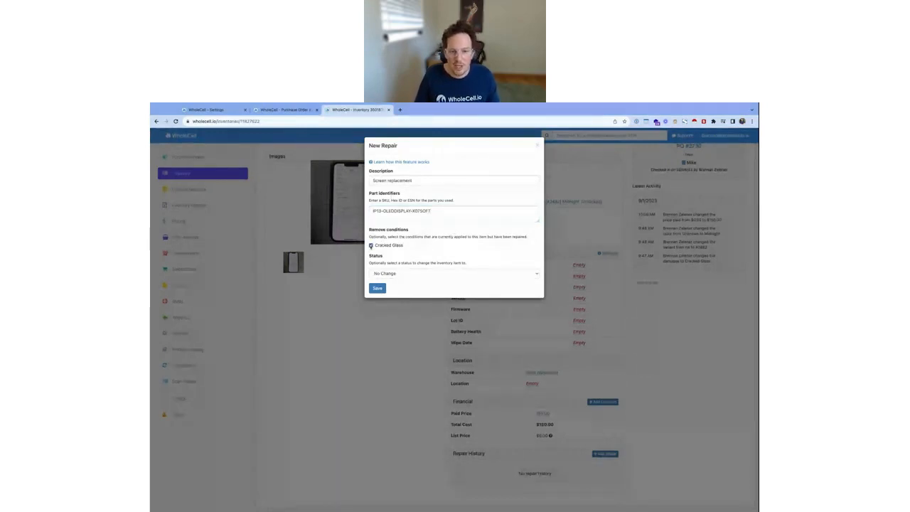
click(437, 286)
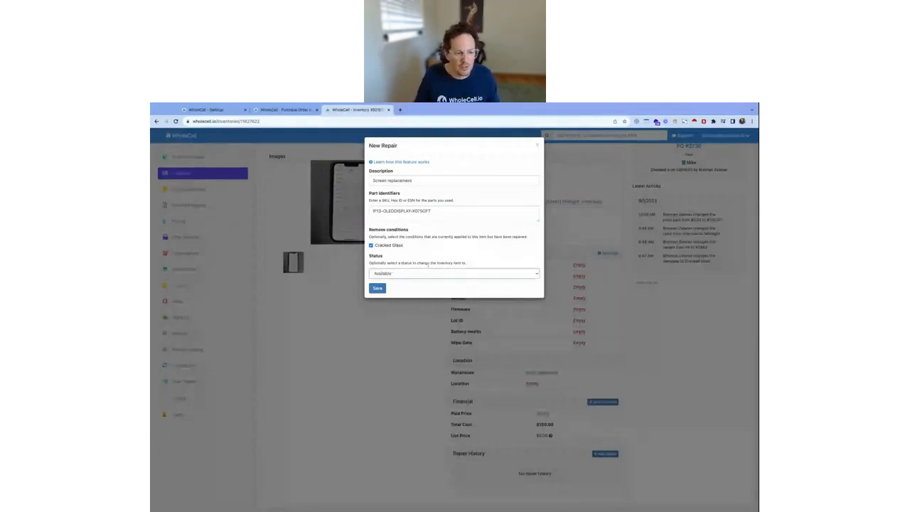
click(380, 288)
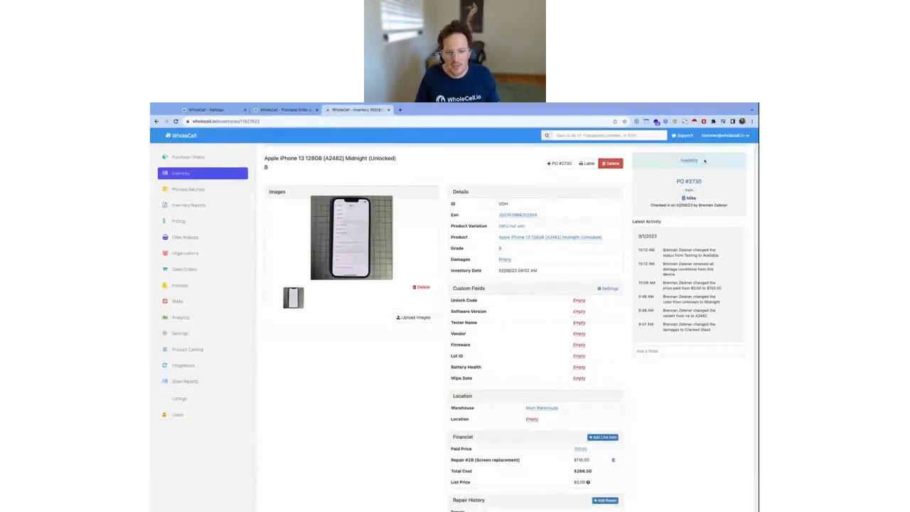
Check the iPhone 13's status and its Damages field after the saved repair
double_click(705, 161)
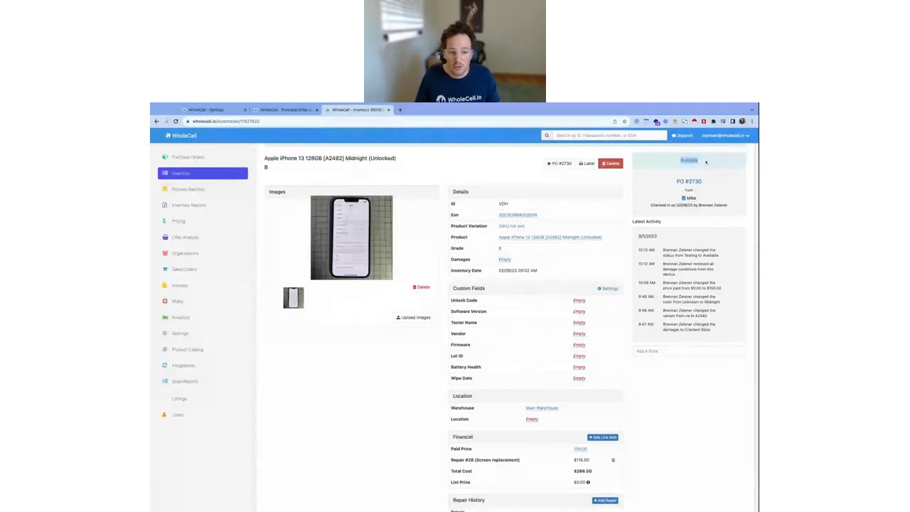
drag(493, 264, 529, 263)
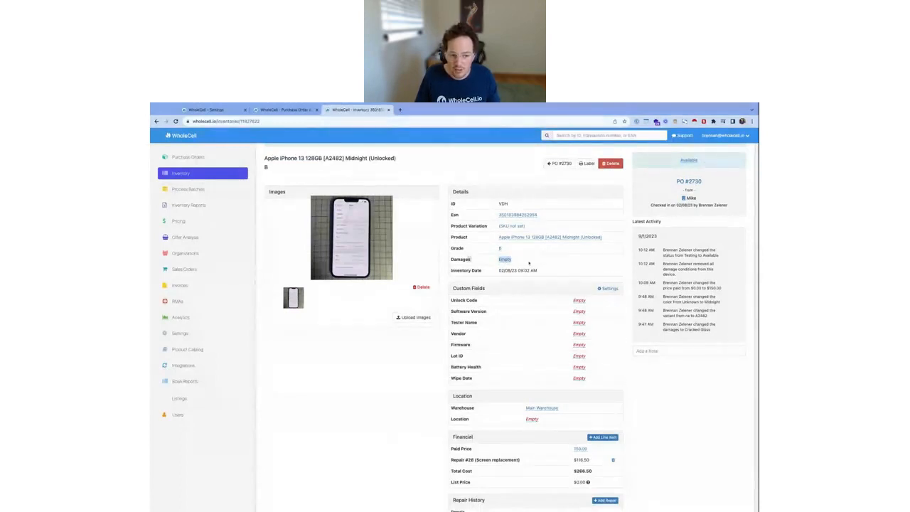
double_click(462, 261)
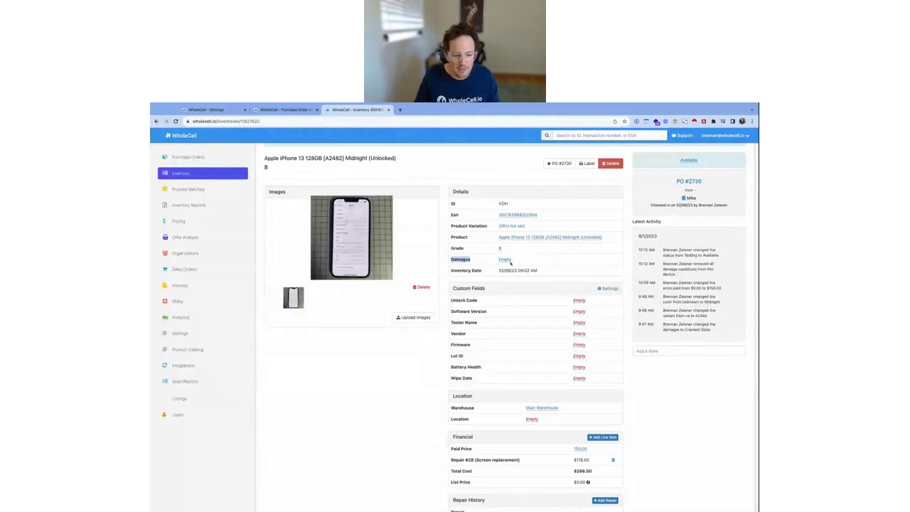
Examine the iPhone 13's financial details, including the screen replacement's cost line and the total cost
scroll(510, 263, down, 1)
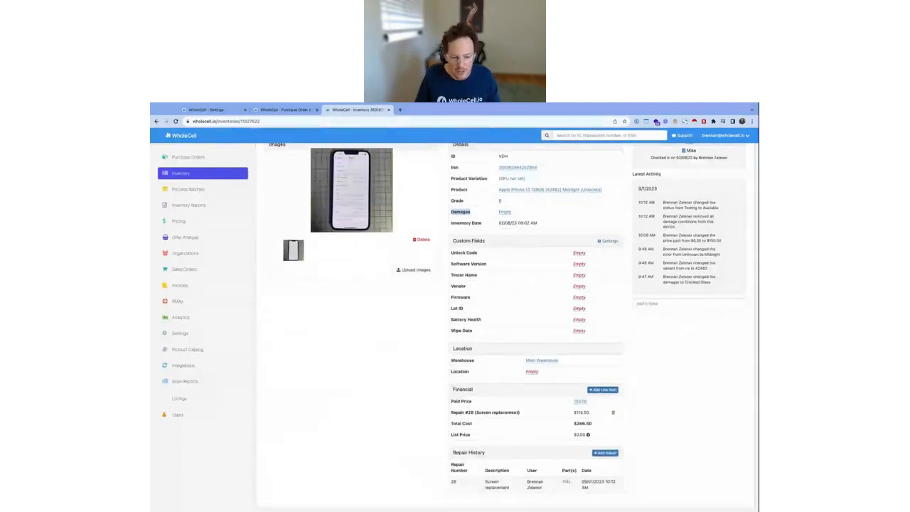
drag(452, 389, 593, 486)
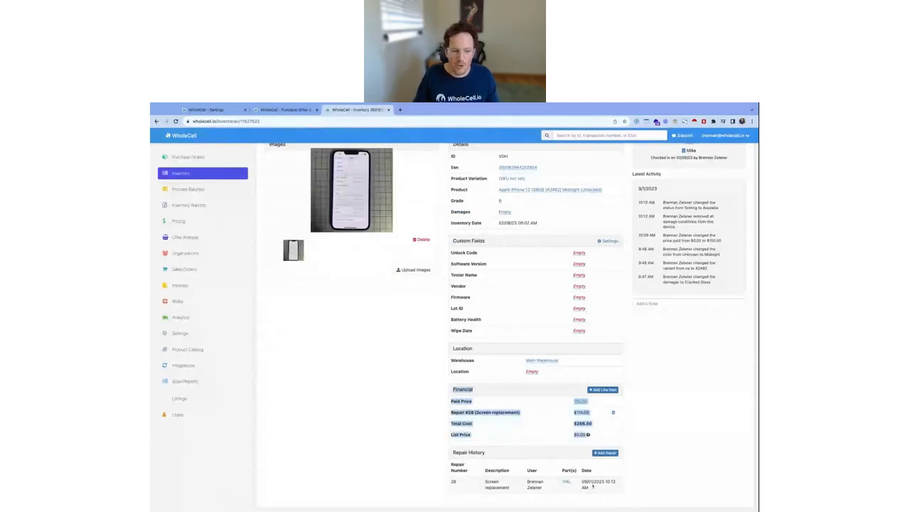
click(530, 440)
drag(451, 412, 591, 414)
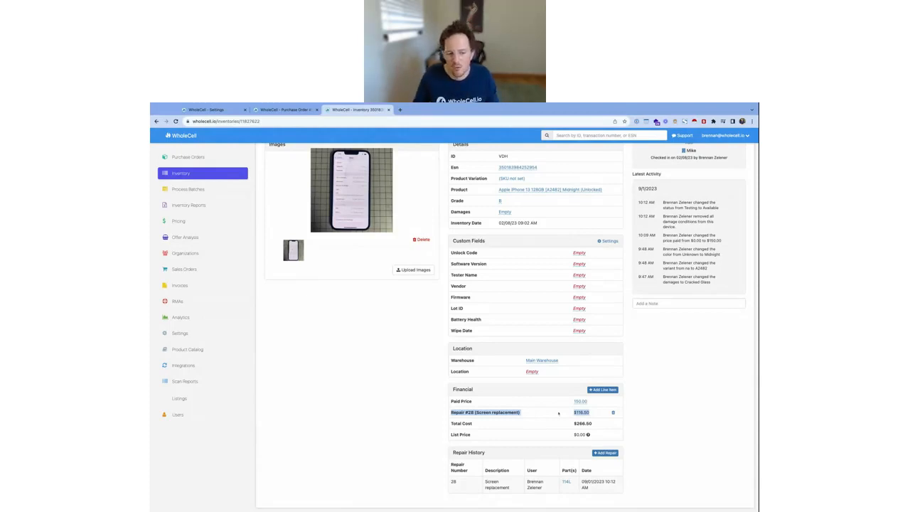
triple_click(479, 410)
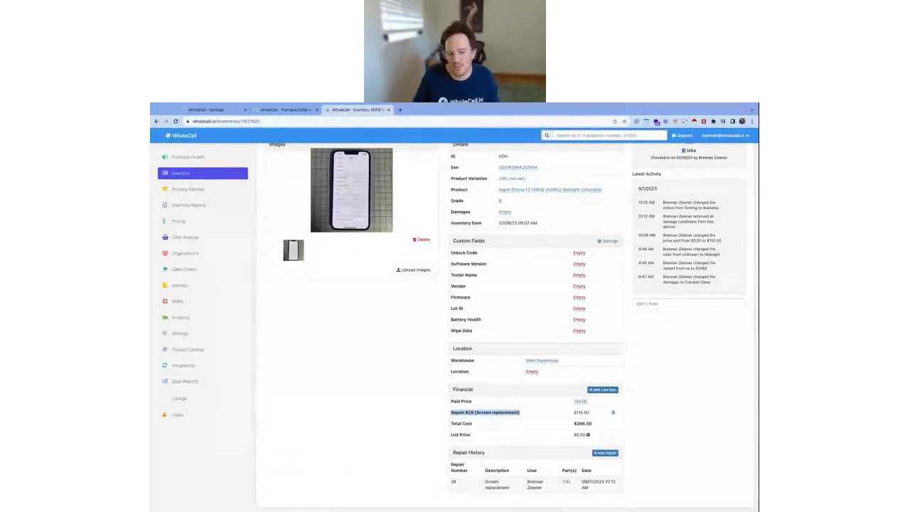
click(508, 418)
mouse_move(451, 412)
mouse_down()
mouse_move(591, 412)
mouse_move(596, 425)
mouse_move(440, 425)
mouse_up()
click(462, 456)
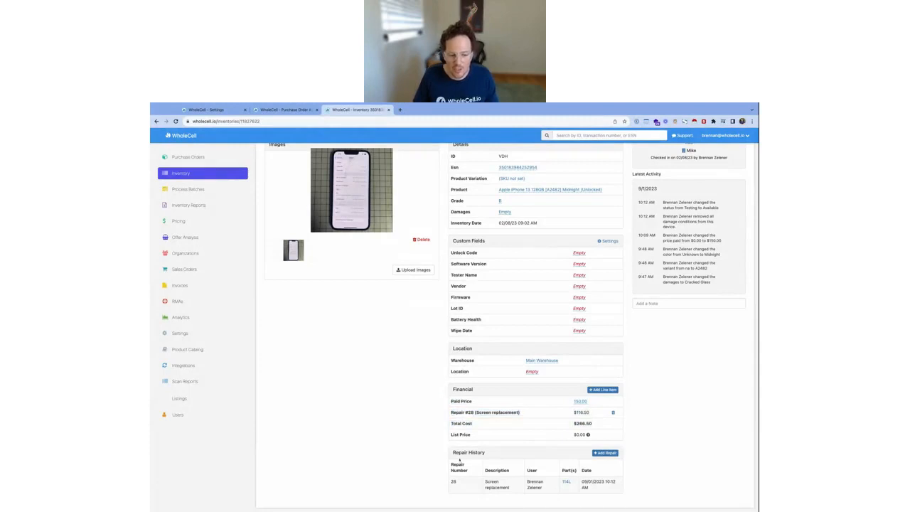
Review the repair history entry's repair number, description and user for the screen replacement
drag(459, 460, 589, 484)
click(592, 482)
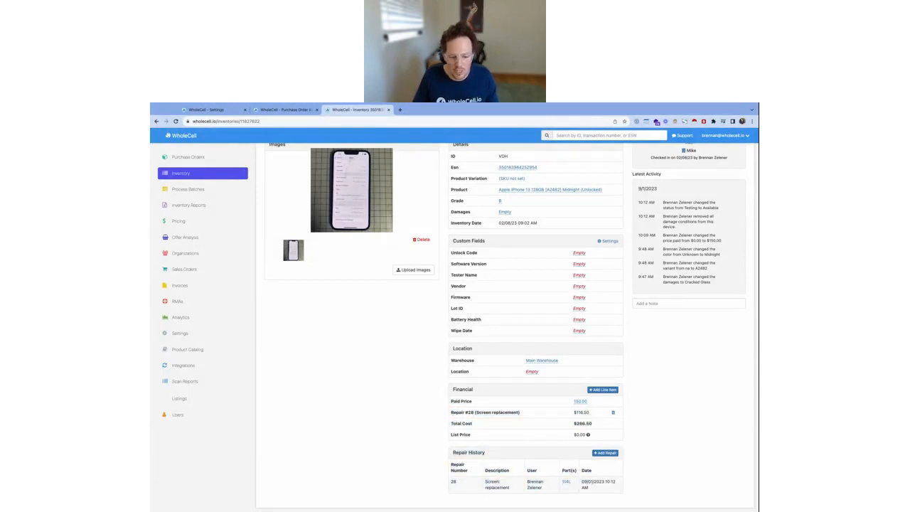
double_click(453, 483)
drag(513, 488, 488, 482)
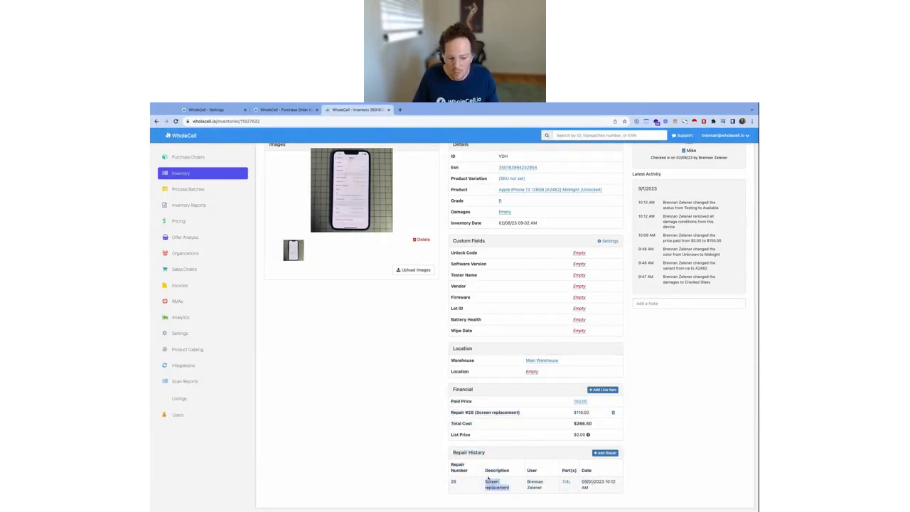
click(497, 485)
double_click(541, 488)
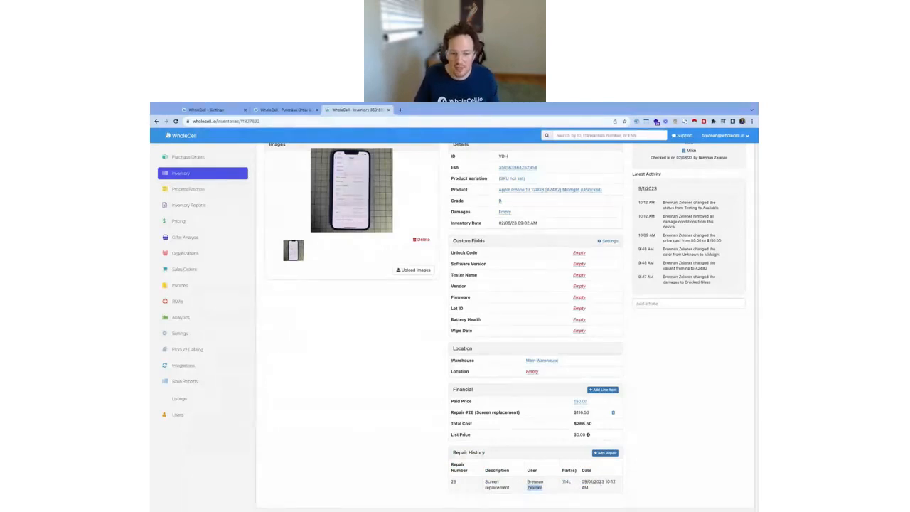
Check the screen replacement's date in the repair history and open the inventory record of the part it used
triple_click(599, 486)
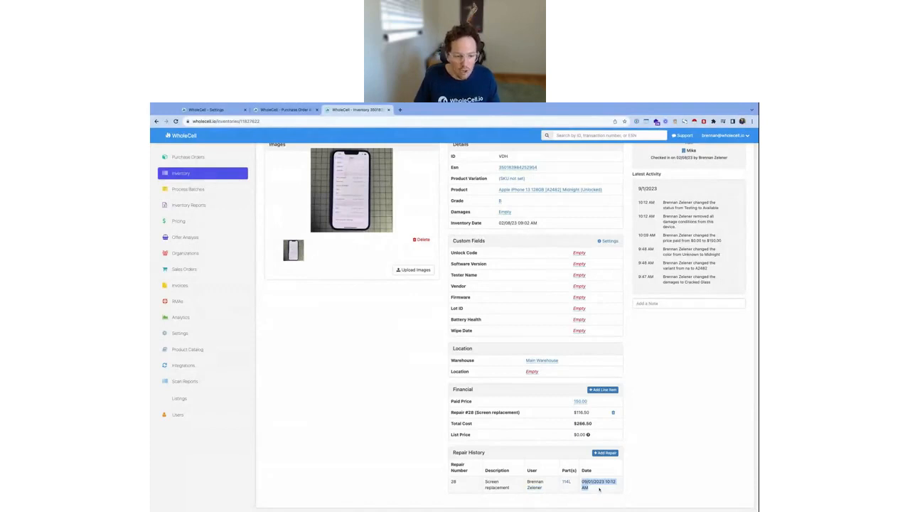
scroll(567, 455, up, 1)
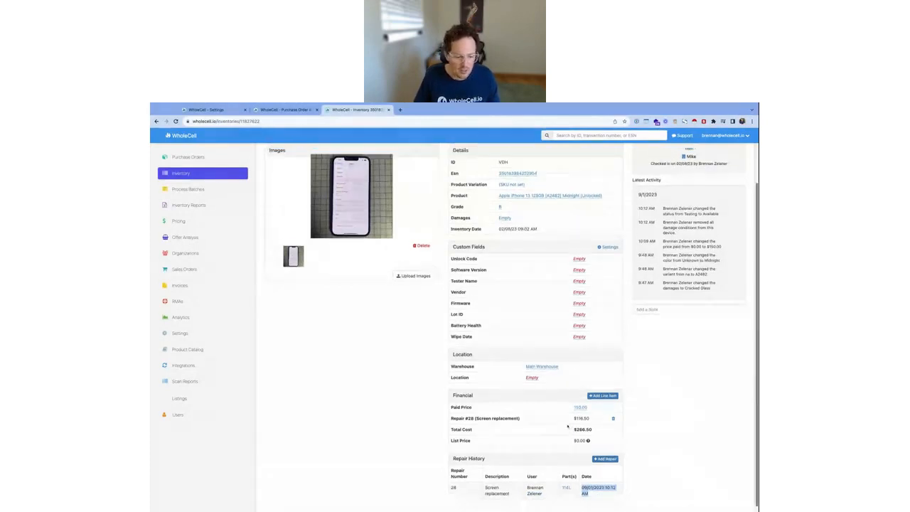
double_click(566, 488)
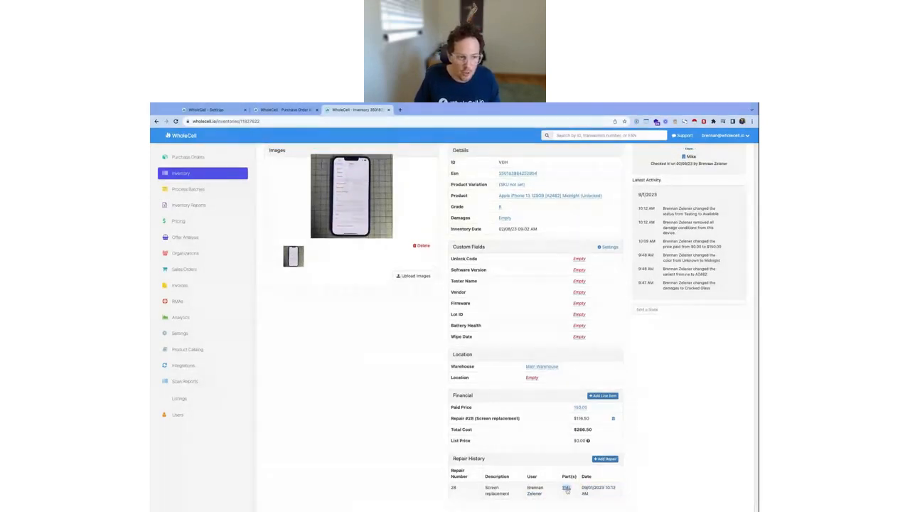
ctrl+click(566, 488)
click(429, 110)
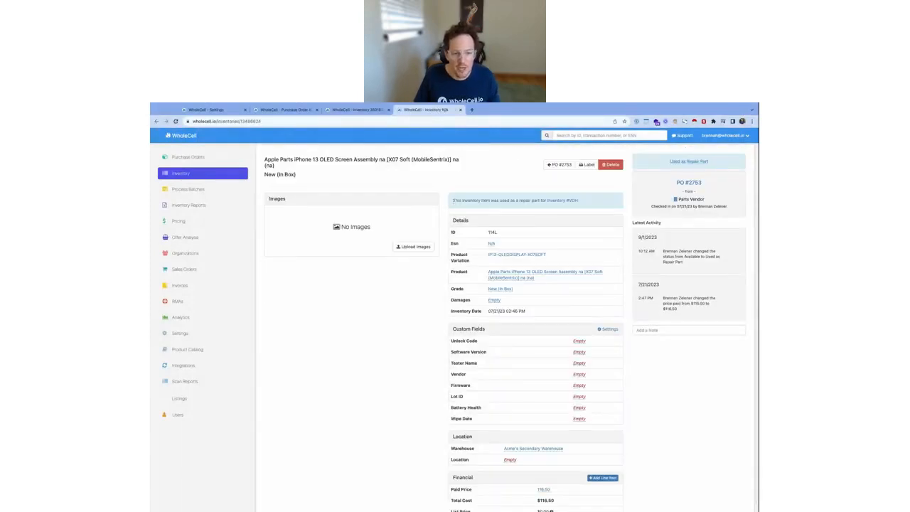
Examine the OLED screen part's note linking it to the repaired item and its Used as Repair Part status
drag(453, 201, 579, 201)
click(579, 203)
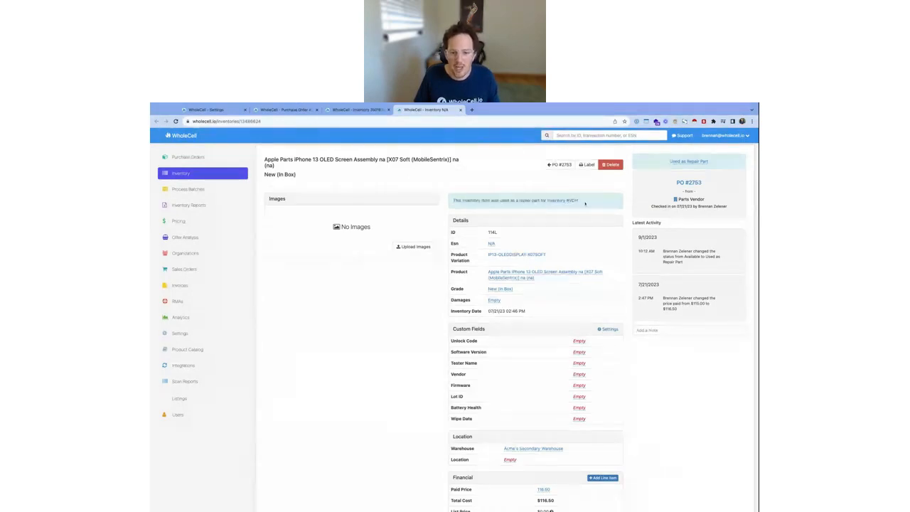
drag(670, 162, 721, 164)
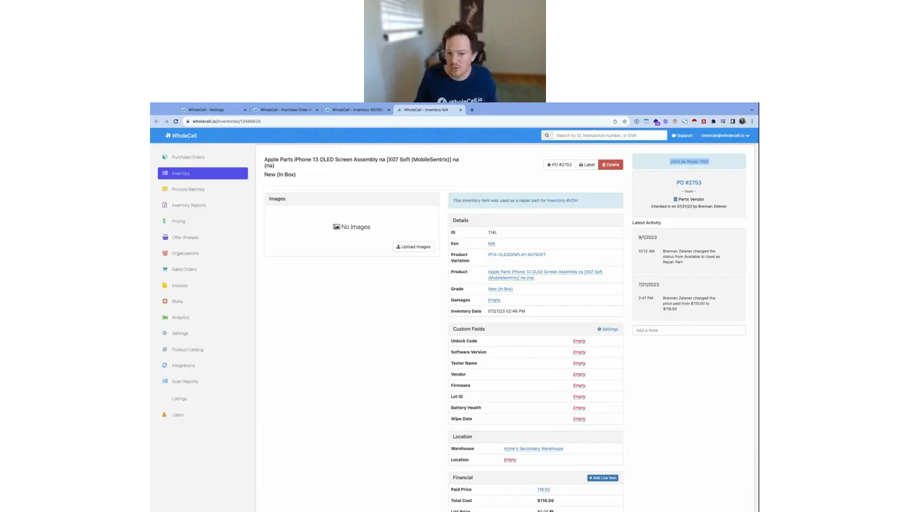
click(710, 165)
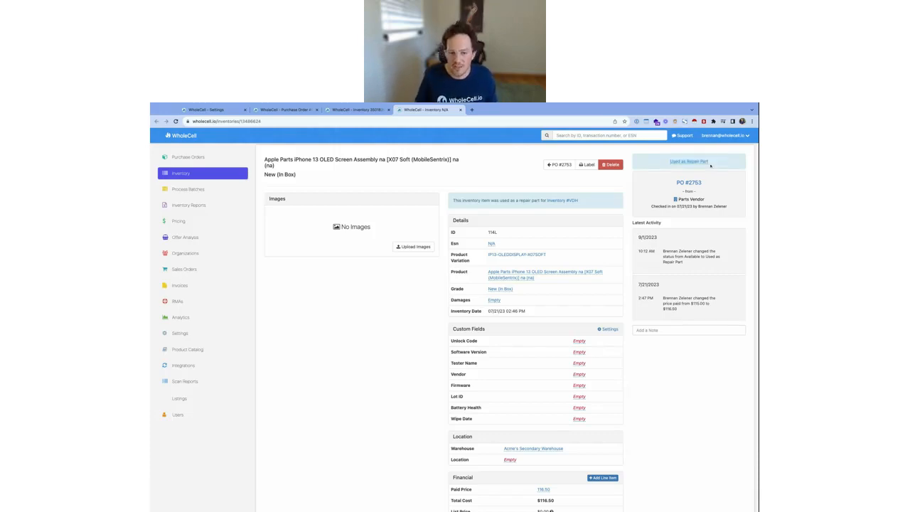
triple_click(712, 165)
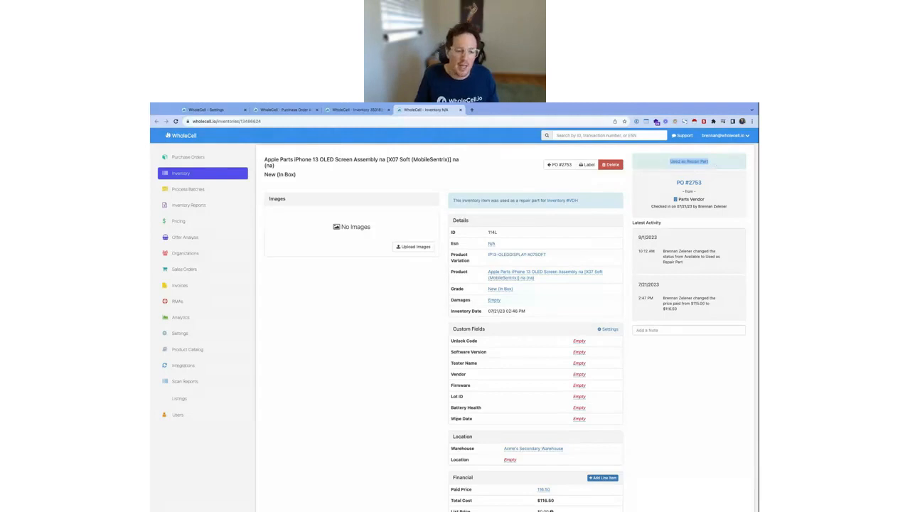
click(714, 164)
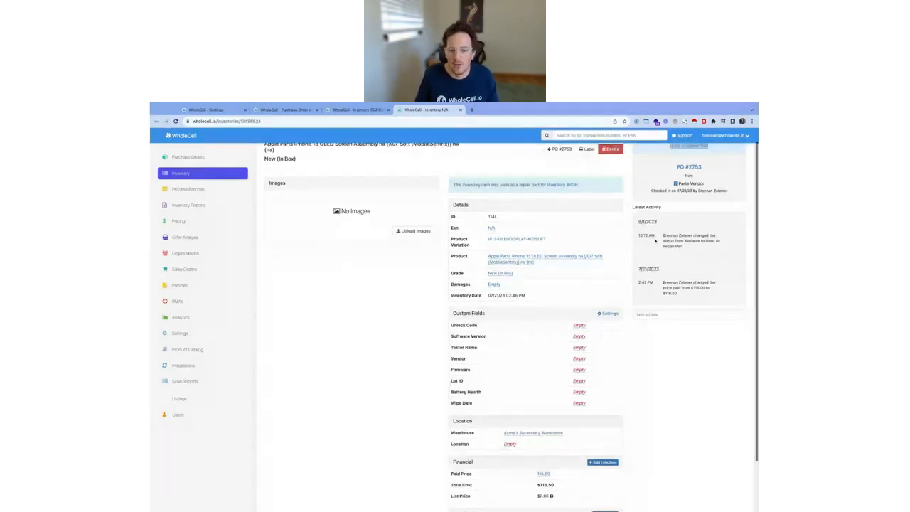
drag(715, 164, 666, 160)
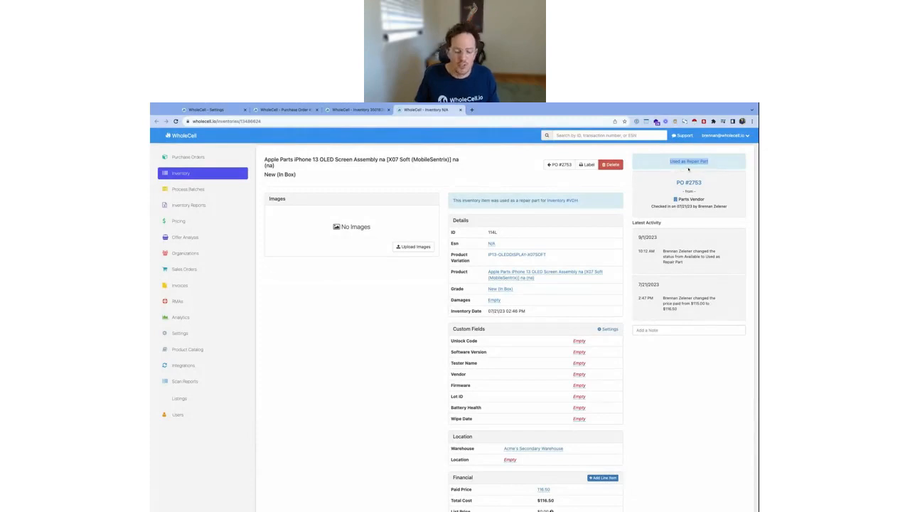
click(688, 165)
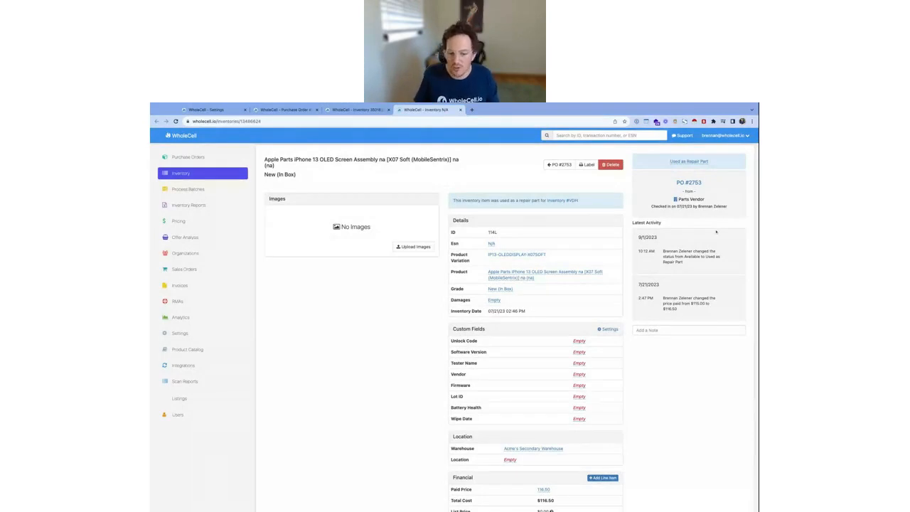
Review the latest activity of the OLED screen part, including its paid price change
scroll(676, 284, down, 1)
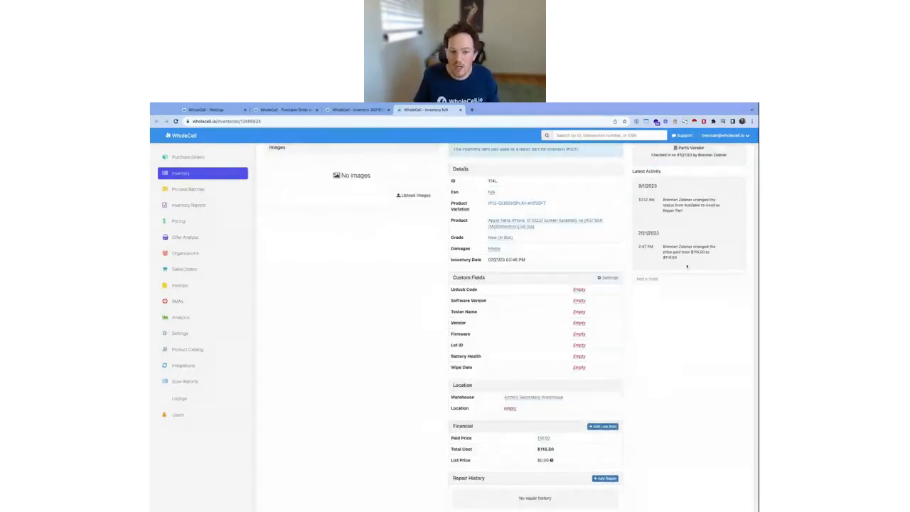
drag(688, 260, 655, 250)
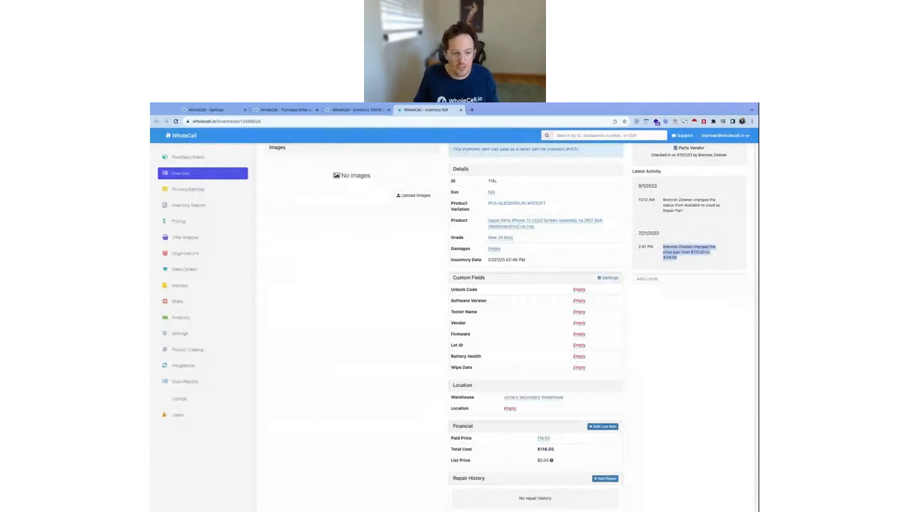
scroll(684, 290, up, 1)
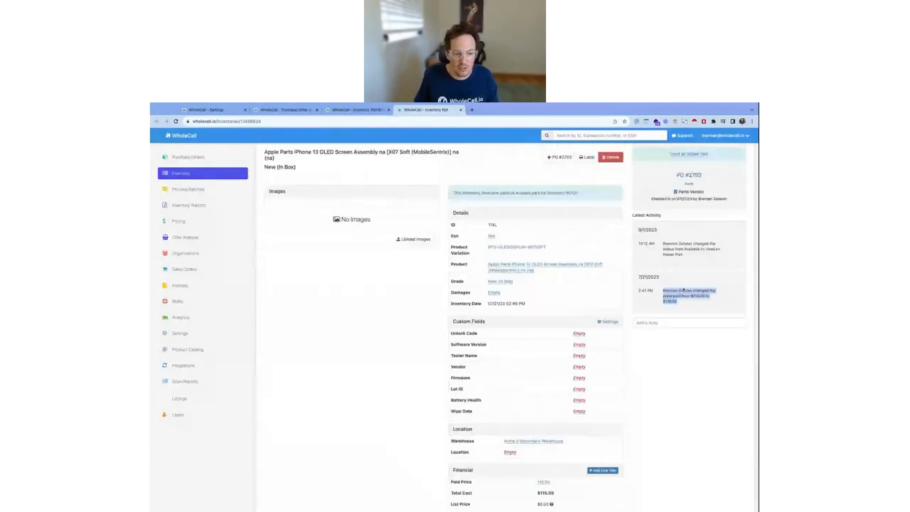
scroll(683, 291, up, 1)
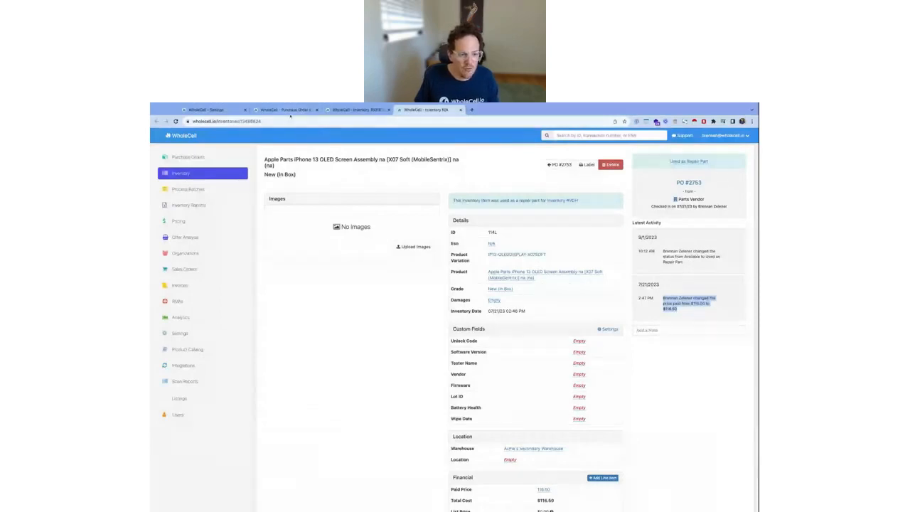
Return to the repaired iPhone 13's record and review its latest activity and screen replacement cost line
click(334, 110)
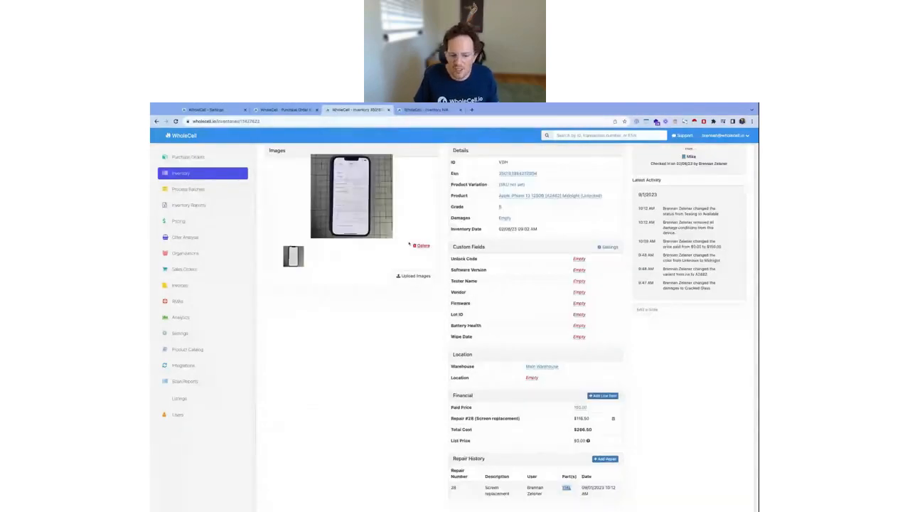
scroll(409, 244, up, 2)
scroll(409, 244, up, 3)
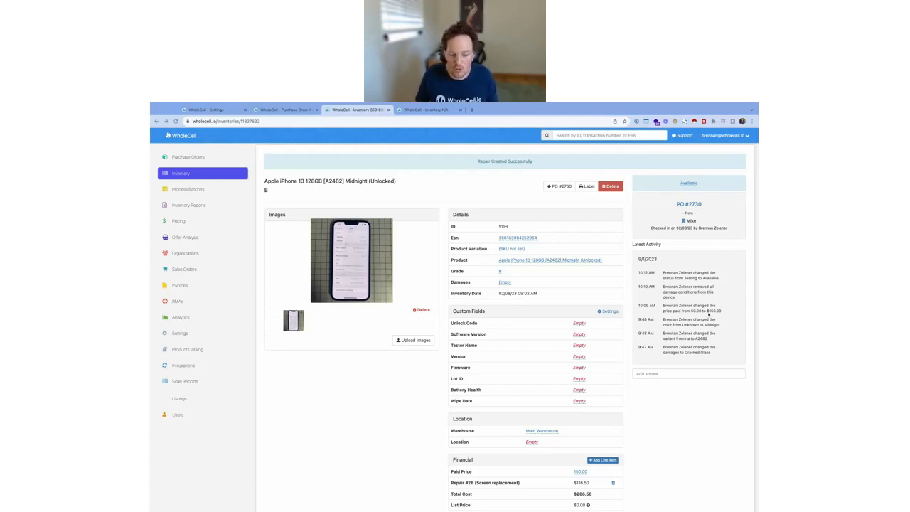
triple_click(507, 482)
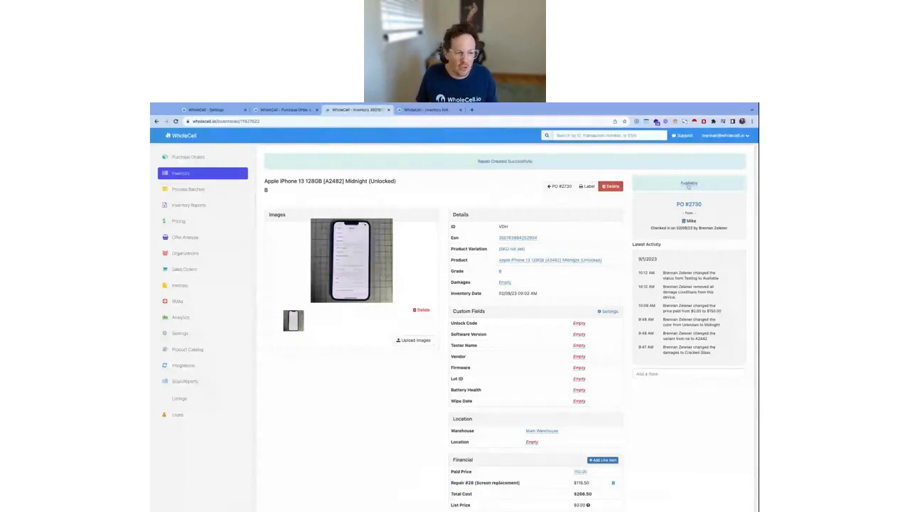
Filter the full inventory by the status Used as Repair Part and look through the listed items
click(165, 176)
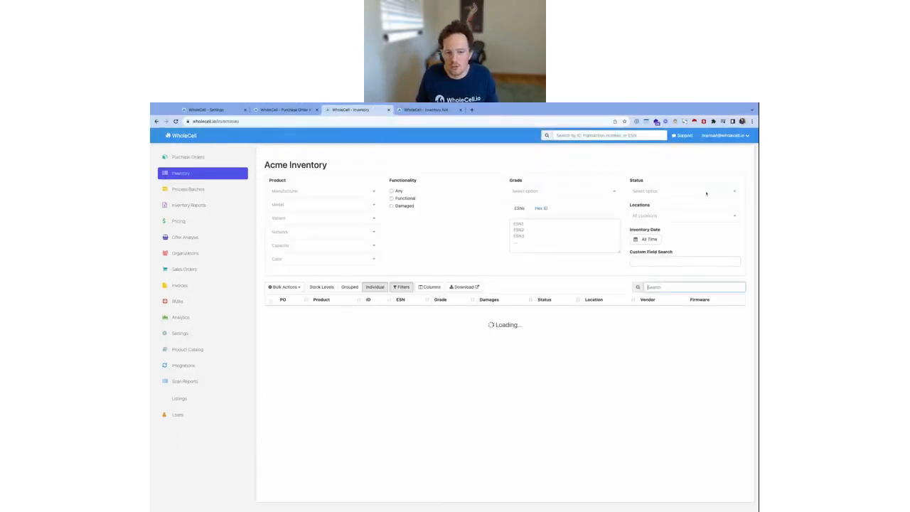
click(679, 192)
text(used as)
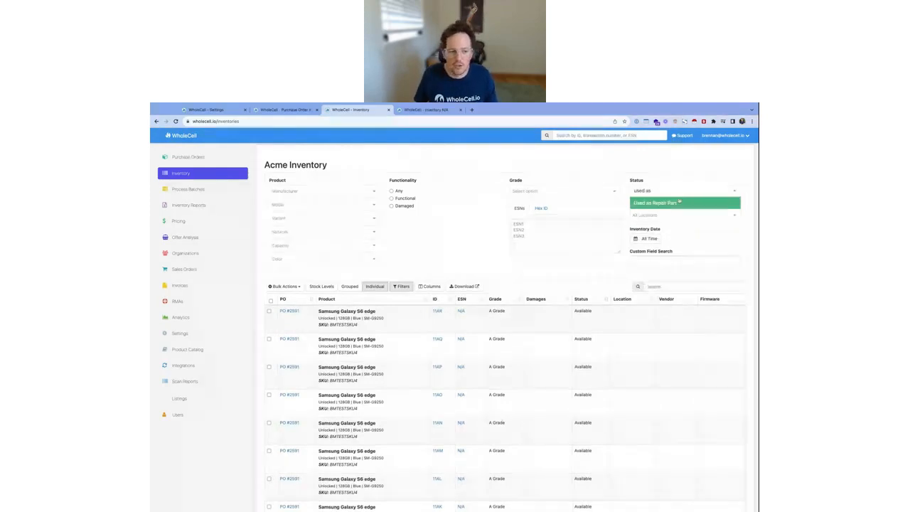
click(674, 206)
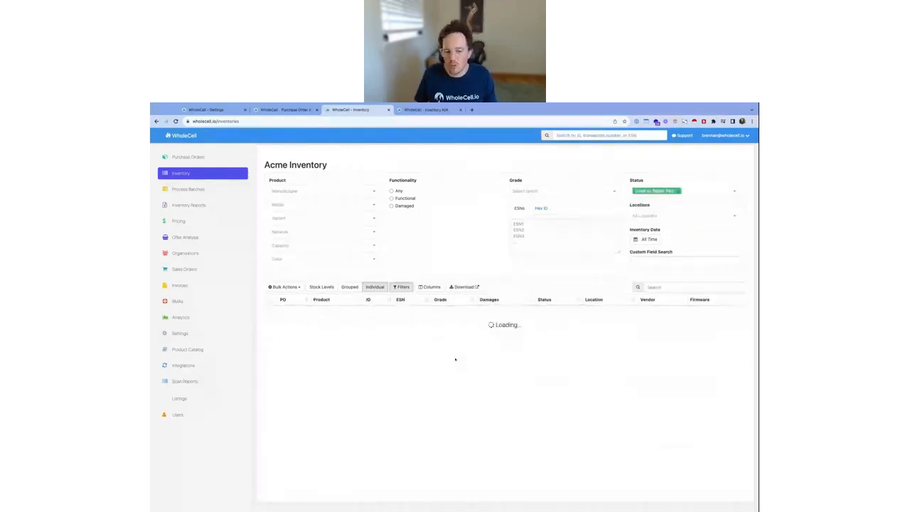
scroll(557, 363, down, 8)
scroll(557, 363, down, 5)
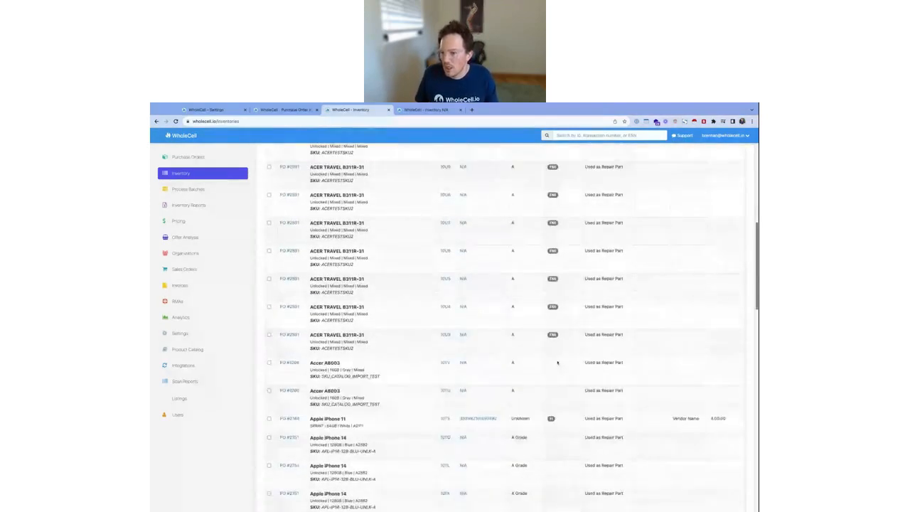
scroll(605, 287, up, 15)
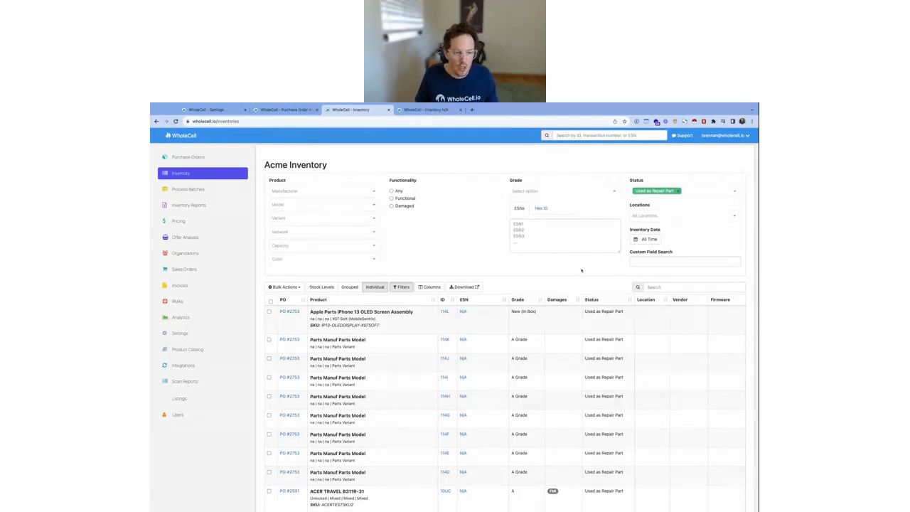
Go back to the OLED screen part's record, reload it and open the inventory item it was used to repair
click(306, 111)
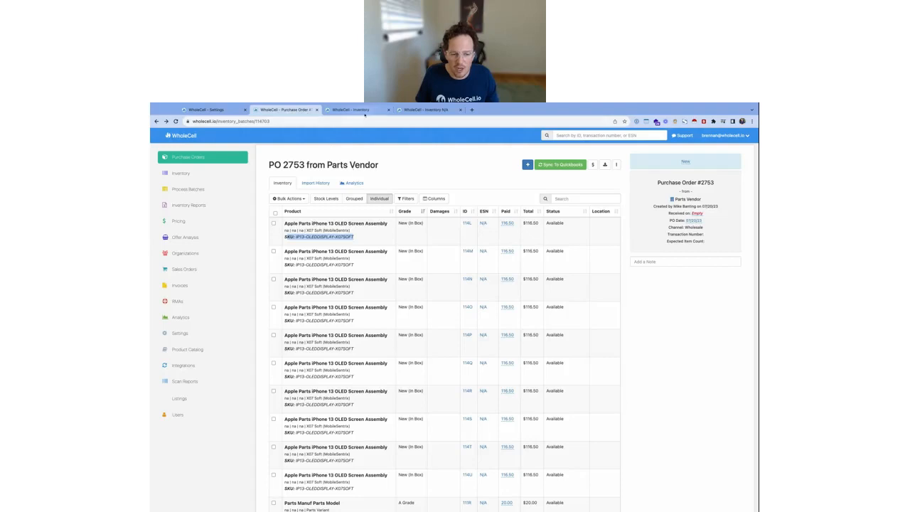
click(367, 112)
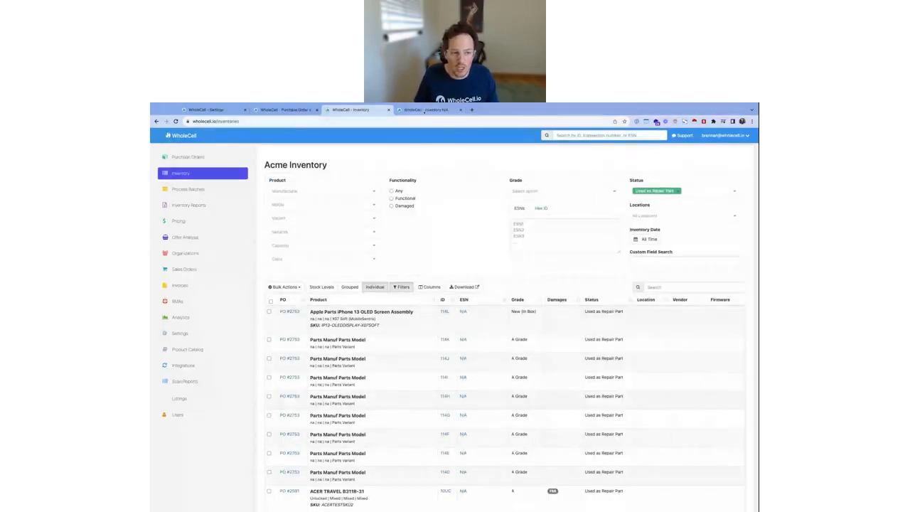
click(416, 111)
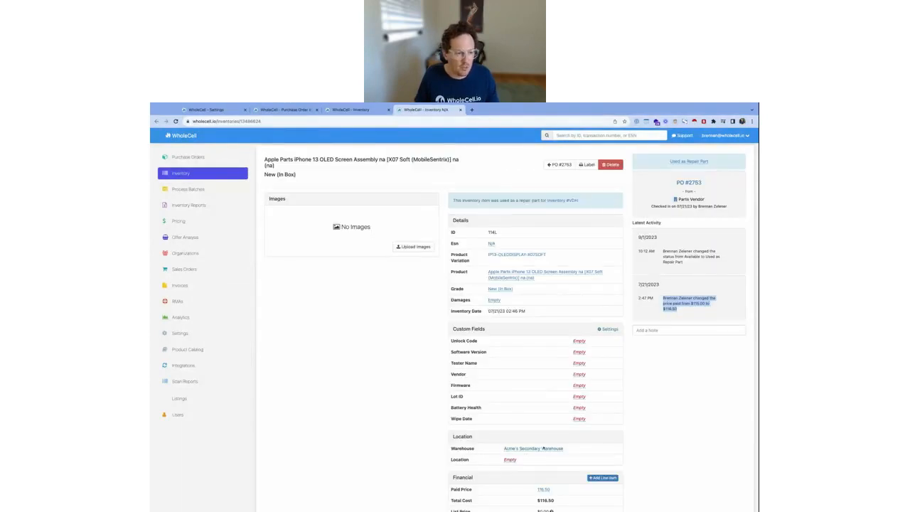
click(358, 342)
key(super+r)
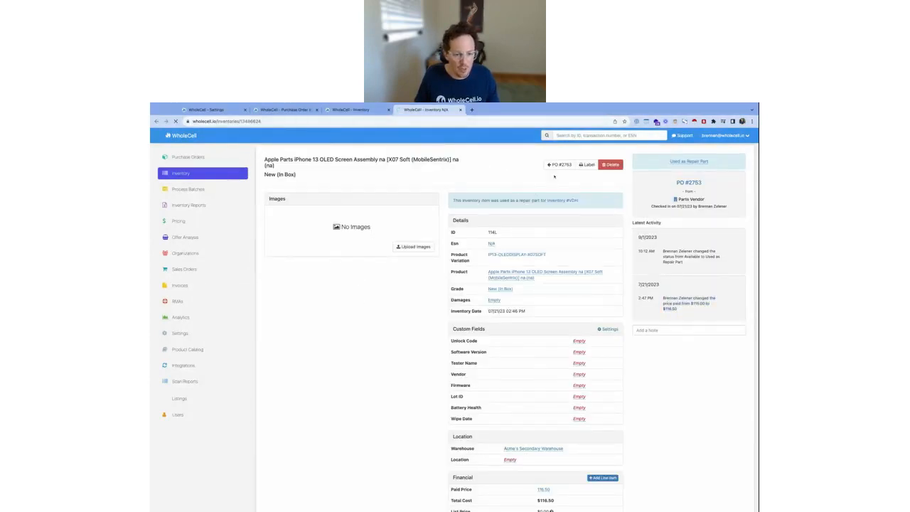
click(569, 200)
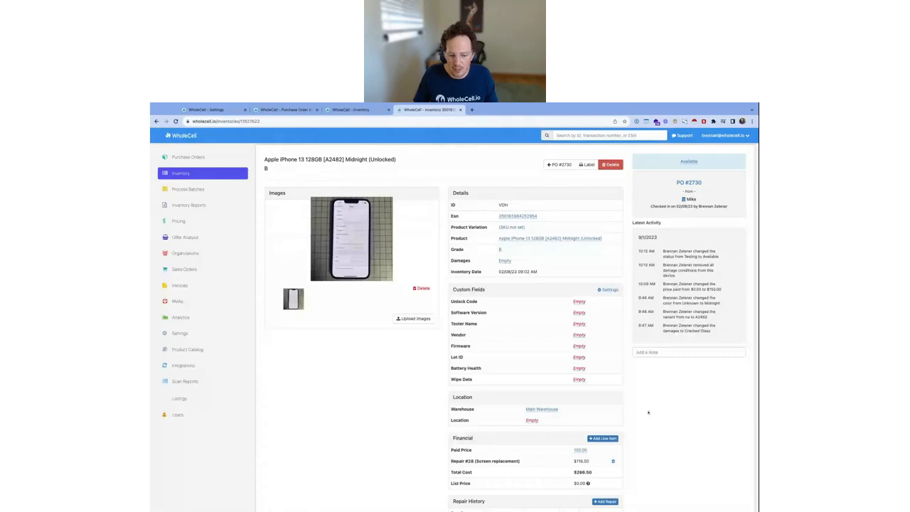
Add a financial line item "Screen Repair Labor" with a price of $20 to the iPhone 13 and check its cost breakdown
scroll(648, 411, down, 1)
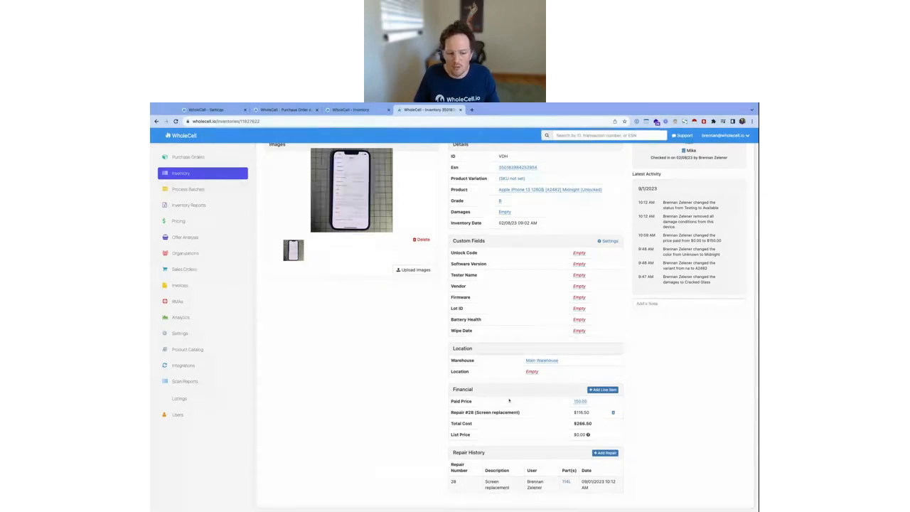
click(603, 390)
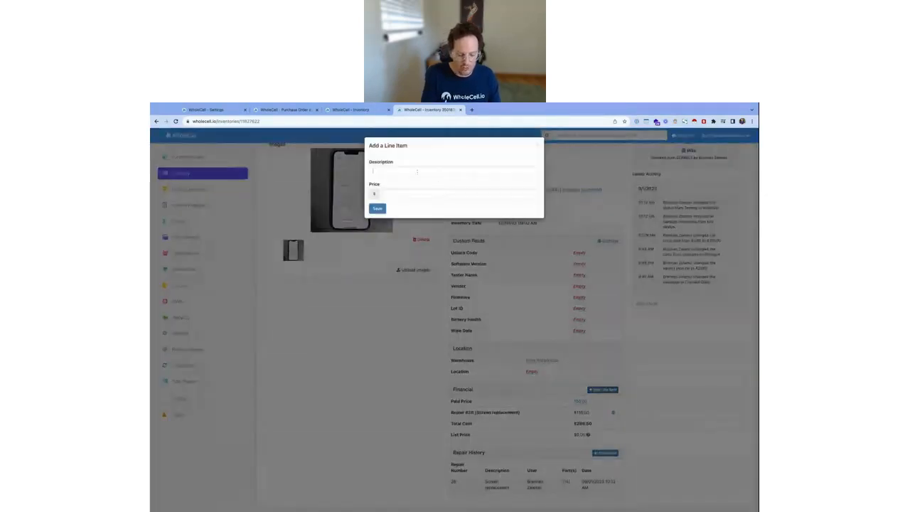
text(S)
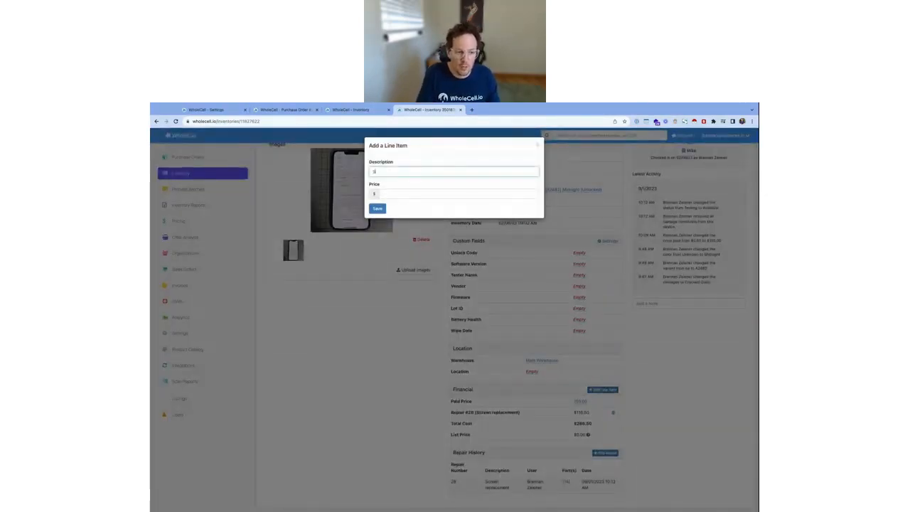
text(creen Repair Labor)
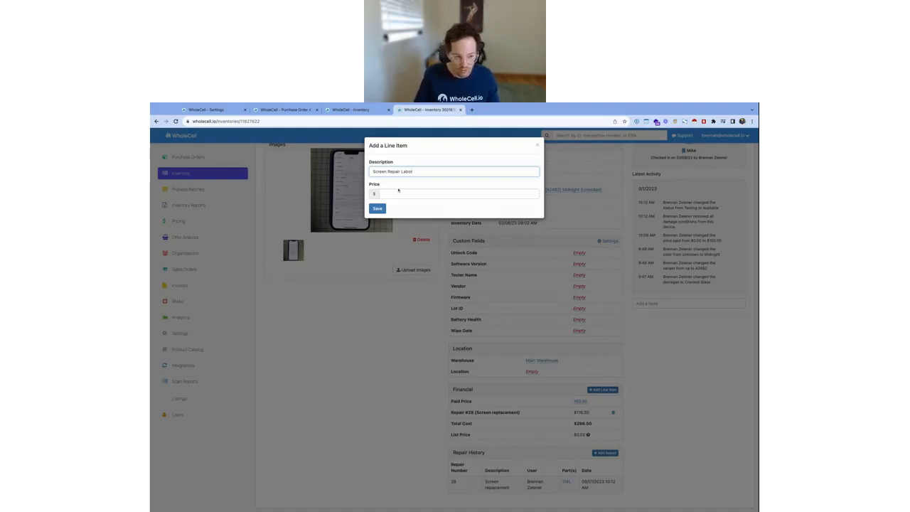
click(400, 190)
text(50)
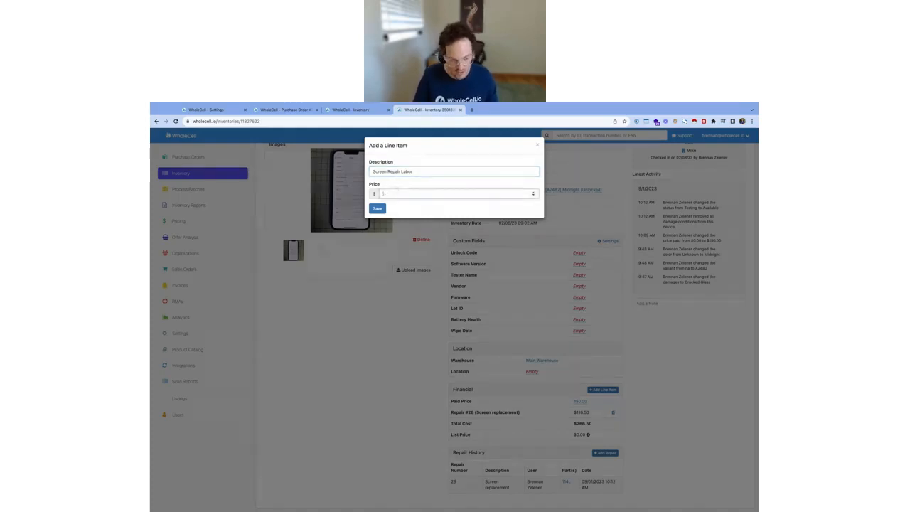
click(377, 209)
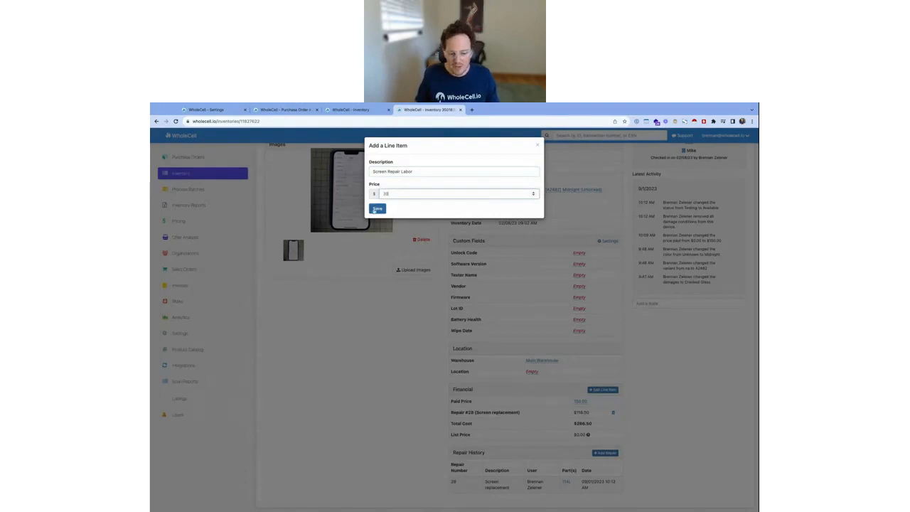
scroll(543, 335, down, 1)
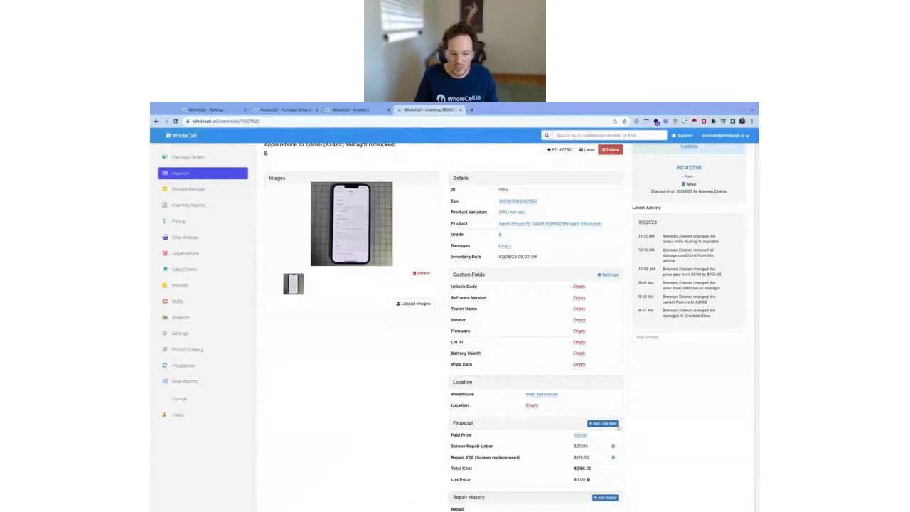
Examine the iPhone 13's Financial section, comparing the Screen Repair Labor line with the total cost
scroll(489, 419, down, 1)
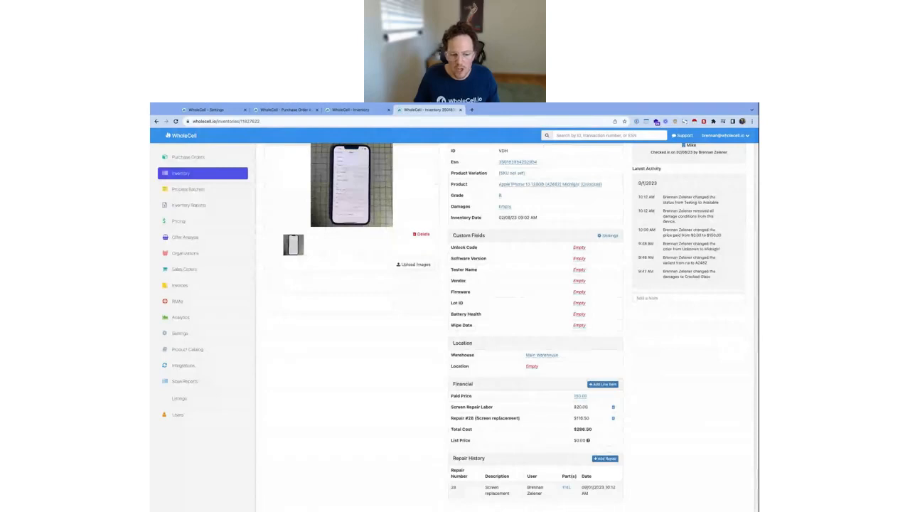
drag(451, 407, 587, 407)
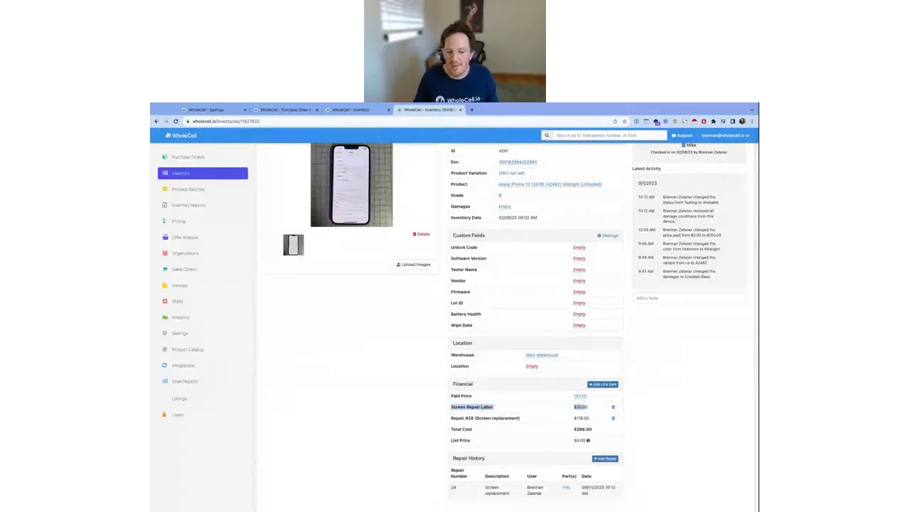
triple_click(600, 430)
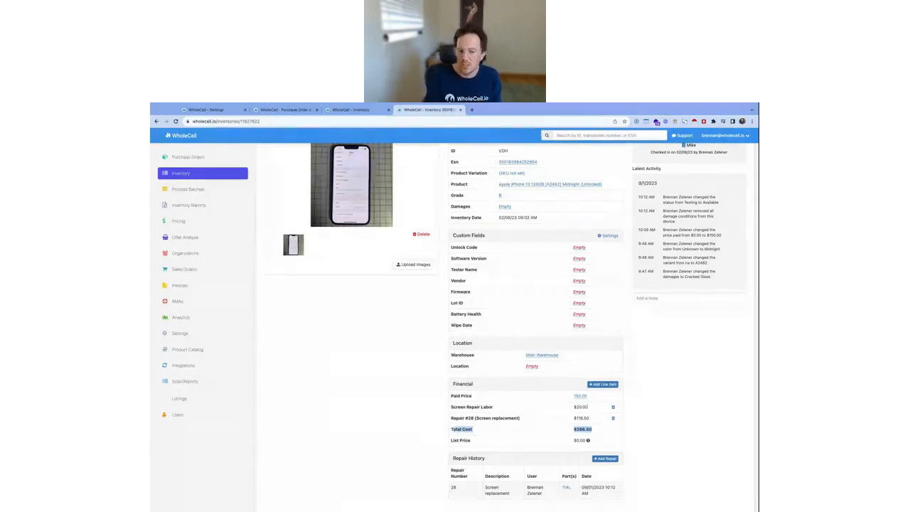
drag(588, 407, 451, 407)
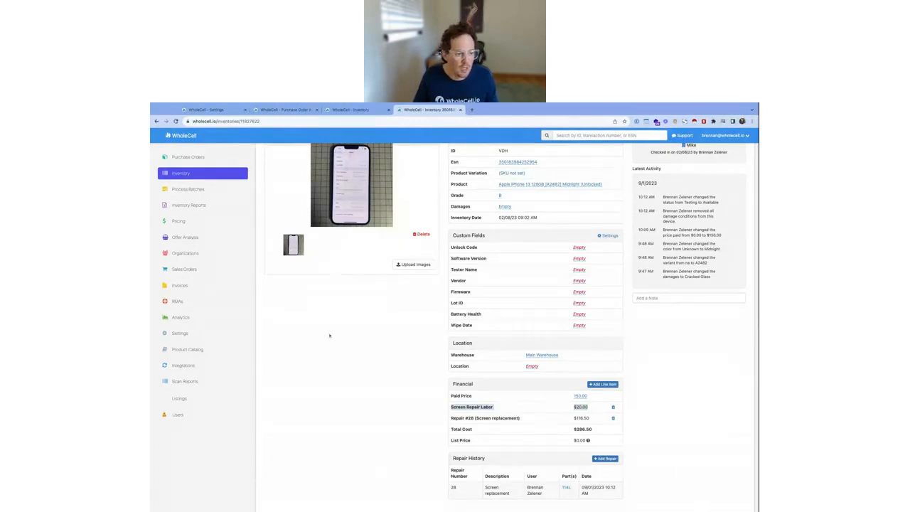
Check the Billing & Account group beside the Beta Features settings, and return to the iPhone 13's inventory record
click(213, 110)
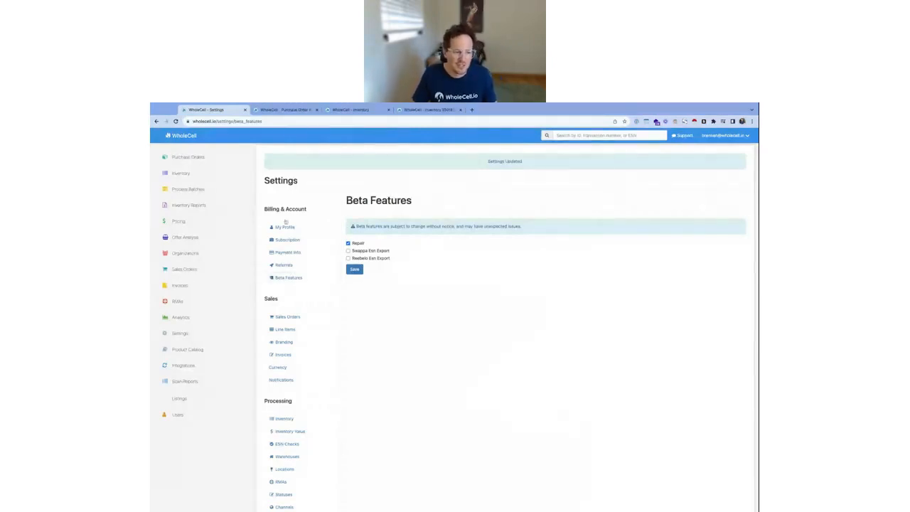
drag(264, 208, 306, 209)
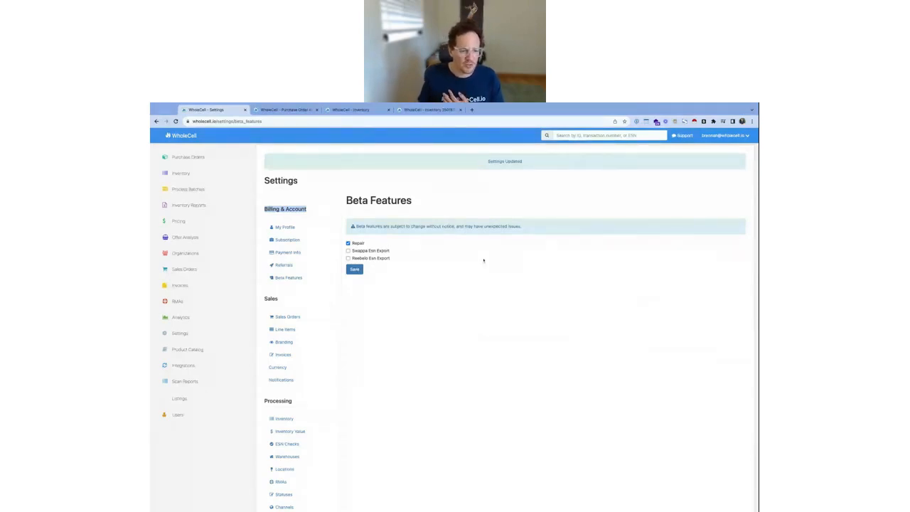
click(478, 309)
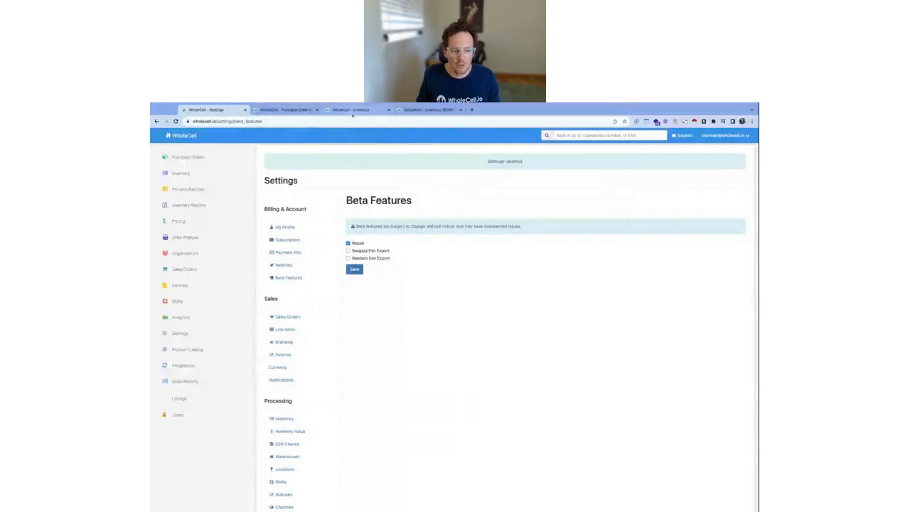
click(418, 110)
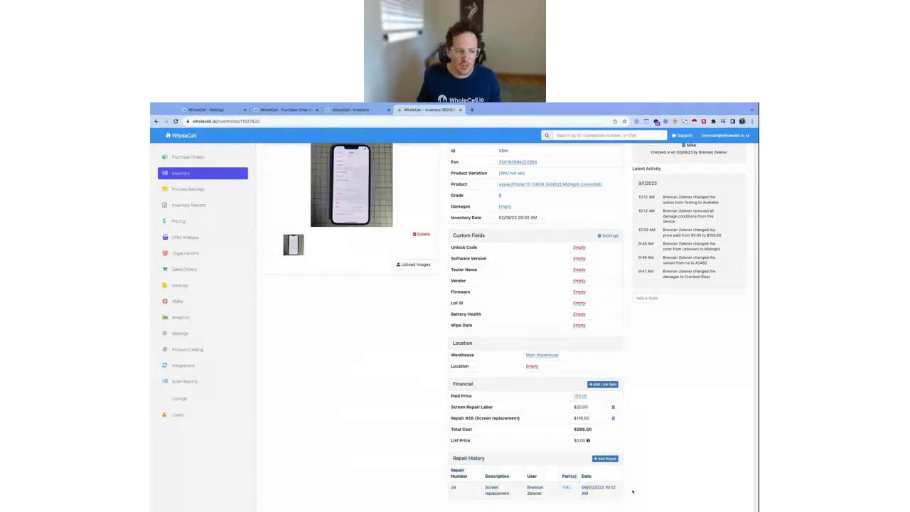
Go back to the Beta Features settings and review the Repair, Swappa Esn Export and Reebelo Esn Export options
key(ctrl+shift+Tab)
key(ctrl+shift+Tab)
key(ctrl+shift+Tab)
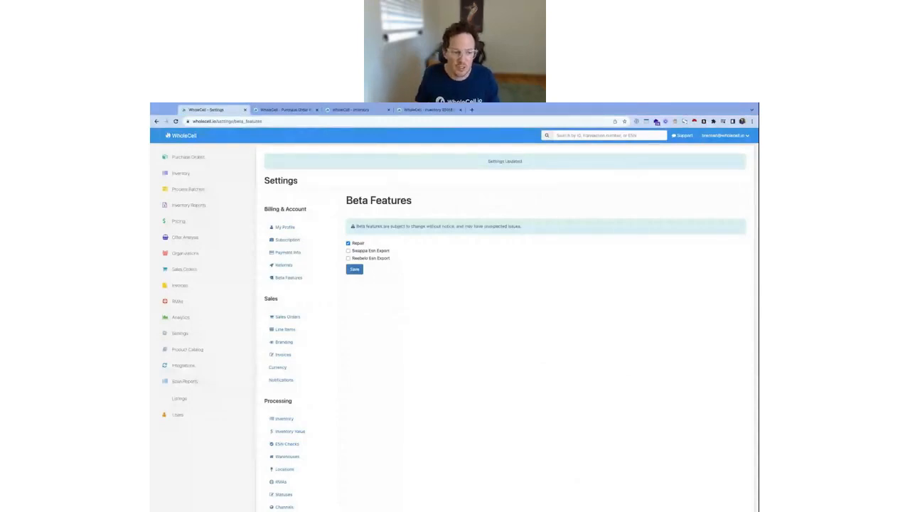
drag(348, 201, 396, 261)
click(406, 274)
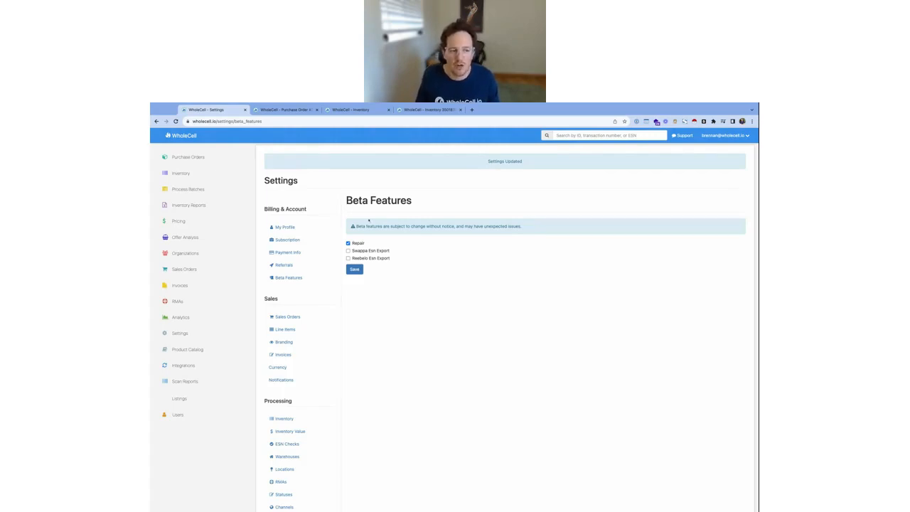
drag(369, 221, 345, 200)
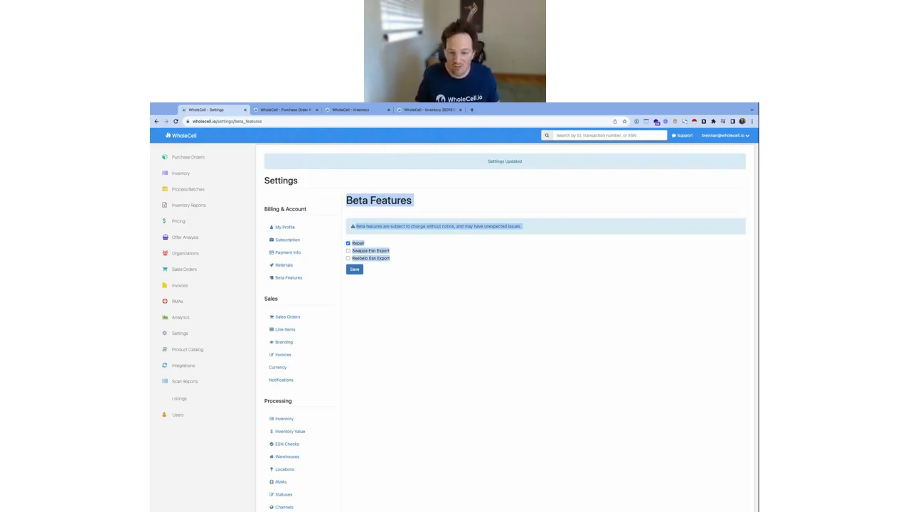
click(441, 273)
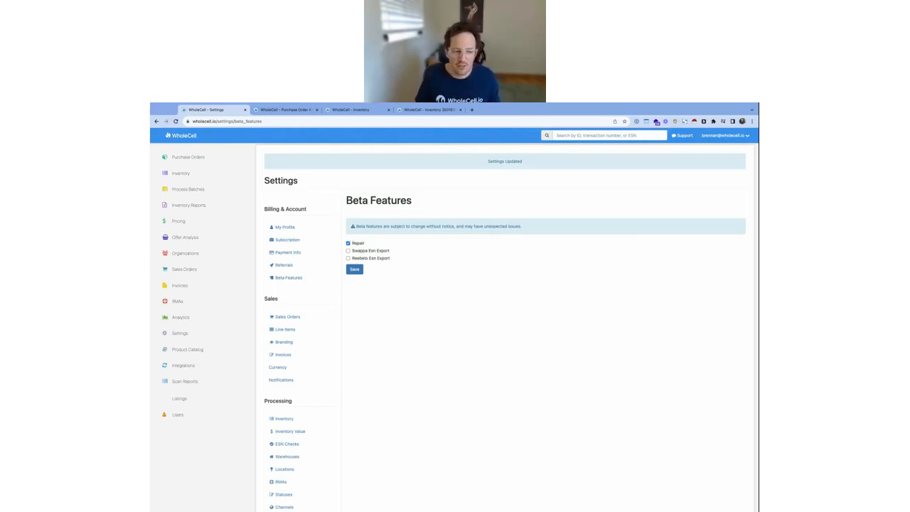
drag(405, 257, 346, 199)
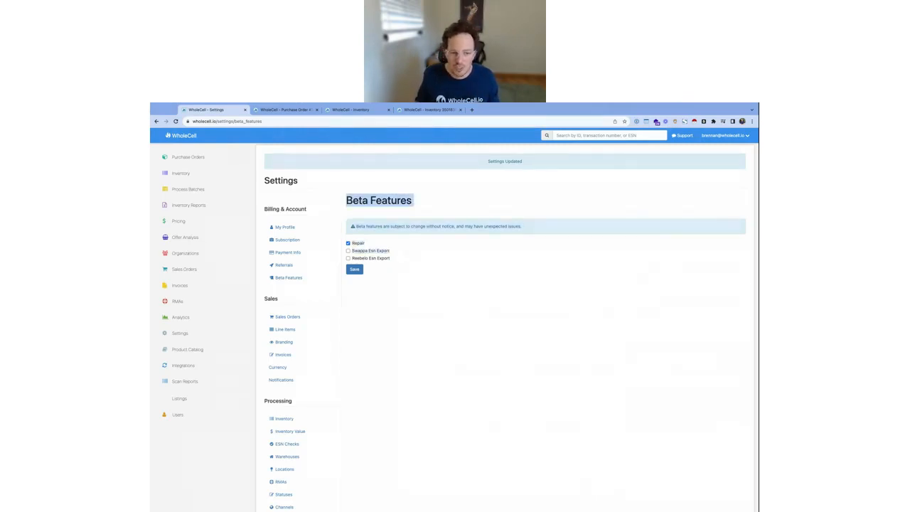
click(378, 201)
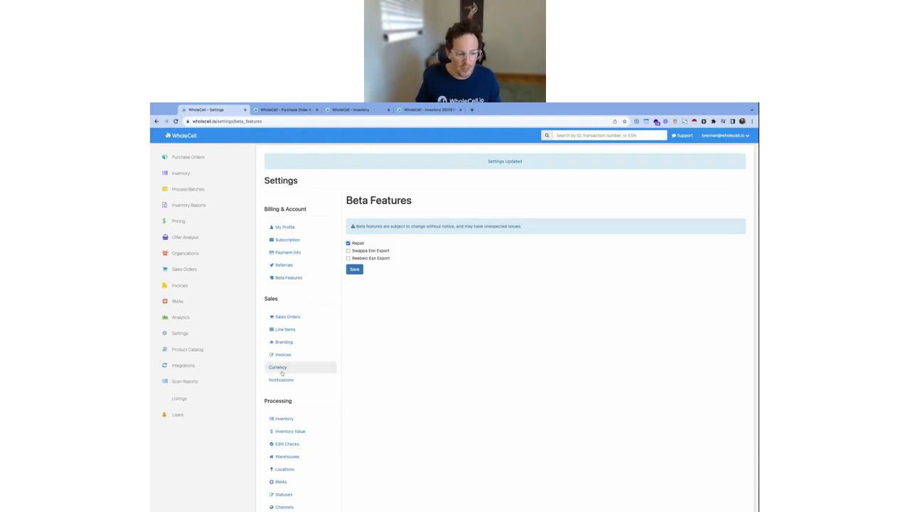
Open the Reebelo integration settings, examine the ESN Export option and return to the Beta Features page
scroll(313, 367, down, 5)
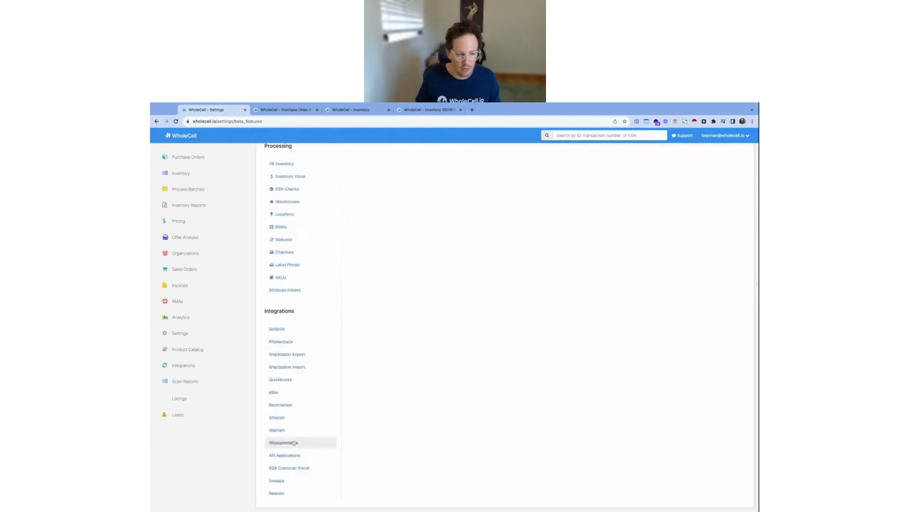
click(277, 493)
scroll(457, 365, down, 5)
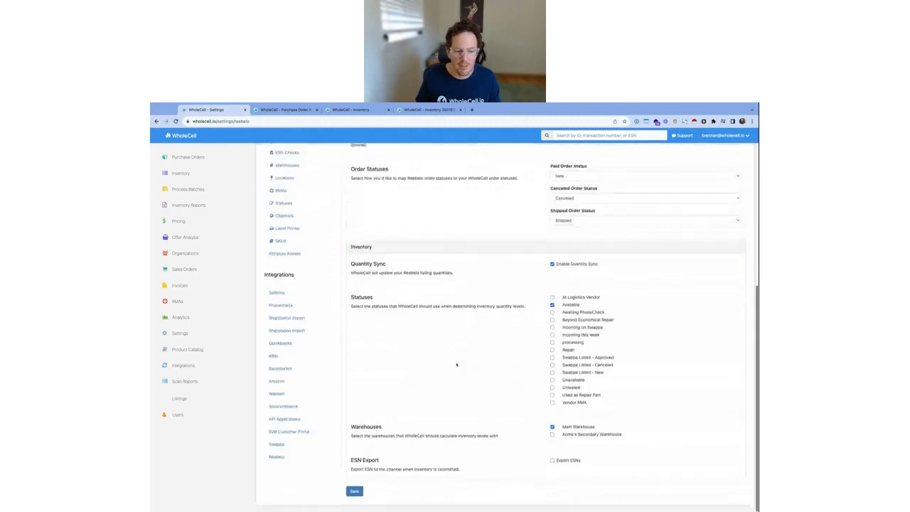
drag(343, 478, 352, 463)
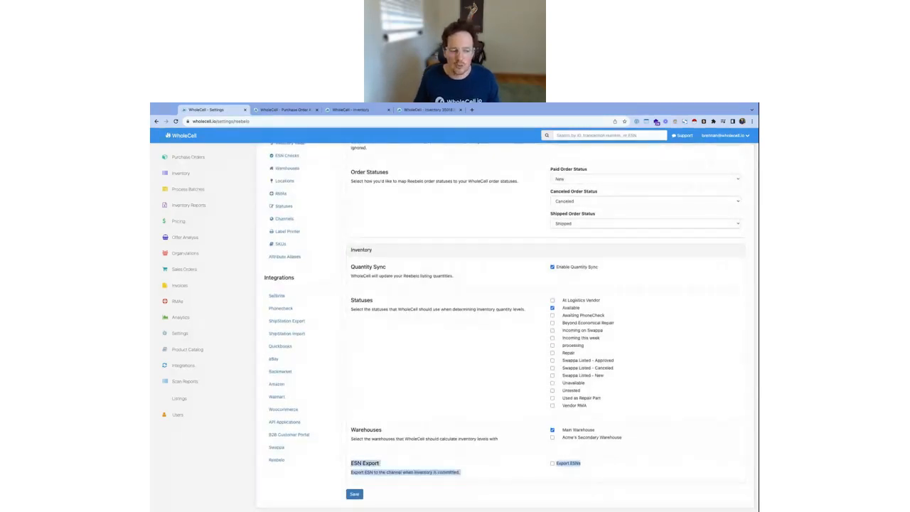
click(443, 451)
drag(345, 478, 351, 464)
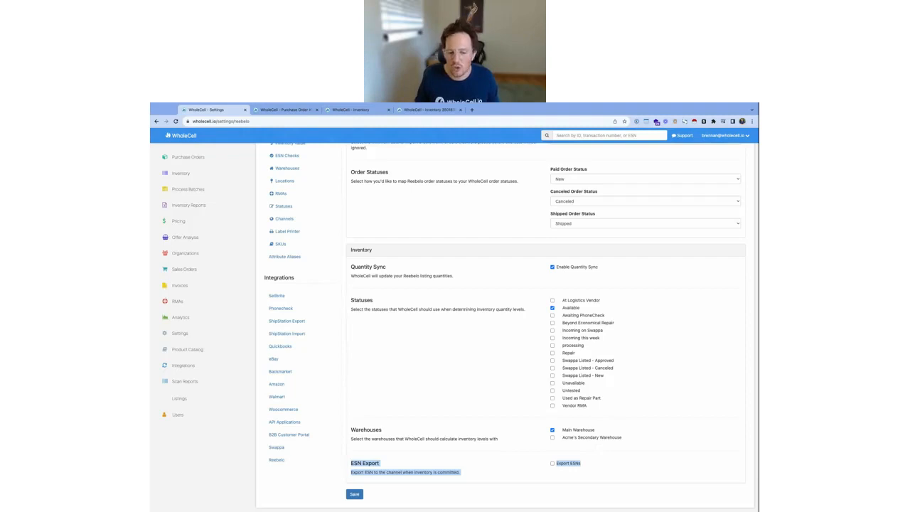
click(618, 473)
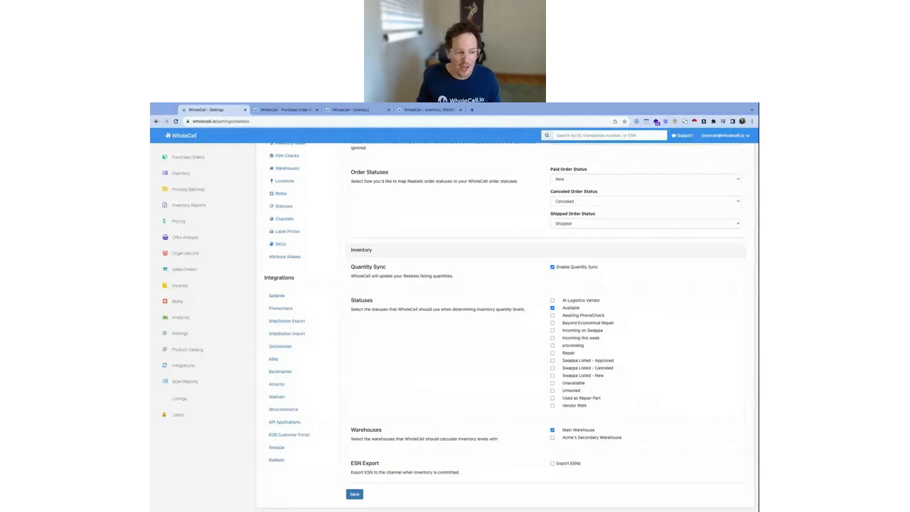
scroll(412, 213, up, 5)
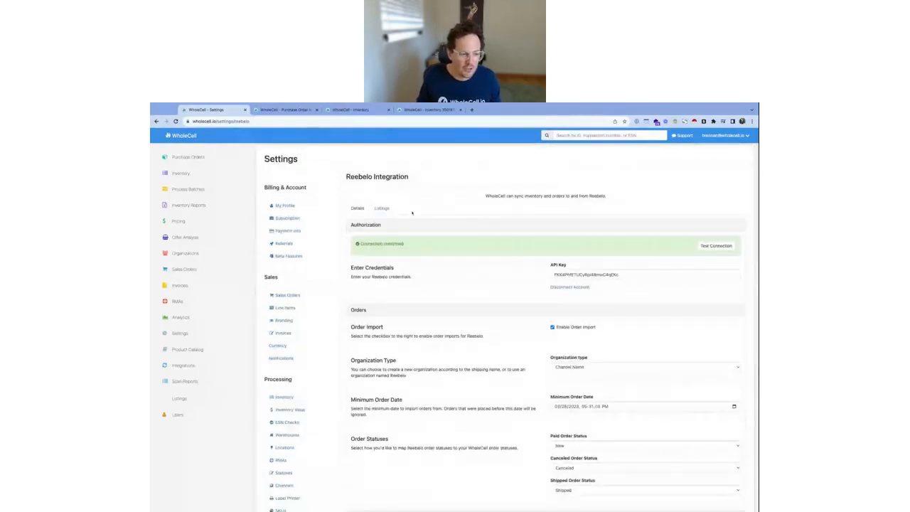
click(284, 256)
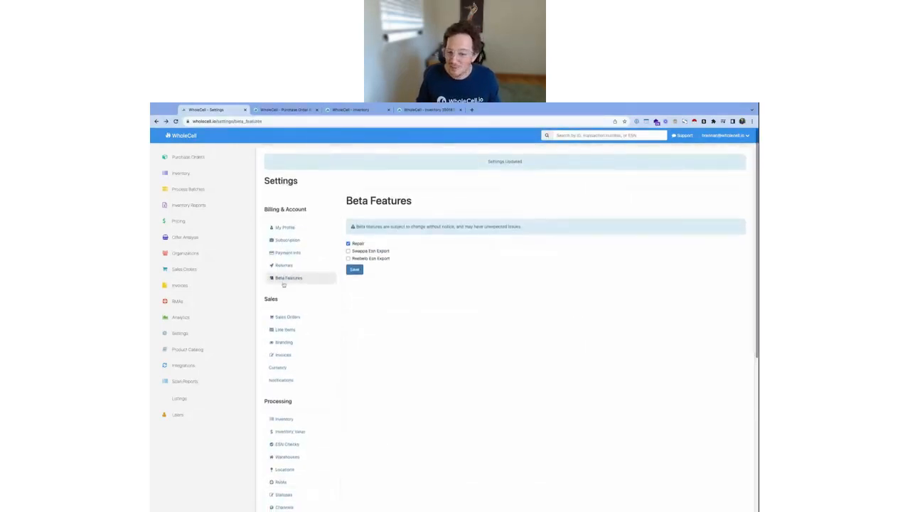